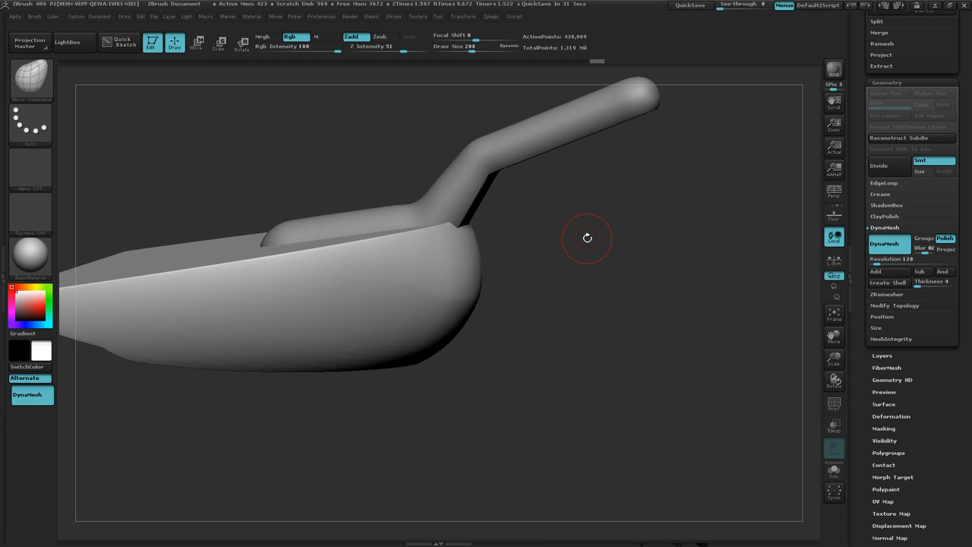
Examine the joint between the pan and the handle from the side, from above and at an angle.
scroll(965, 240, "up", 5)
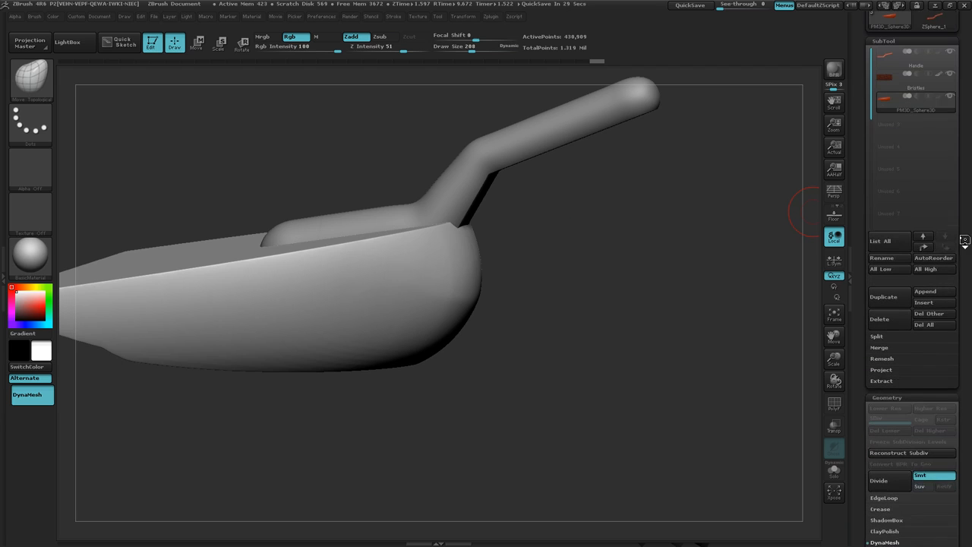
scroll(964, 240, "up", 1)
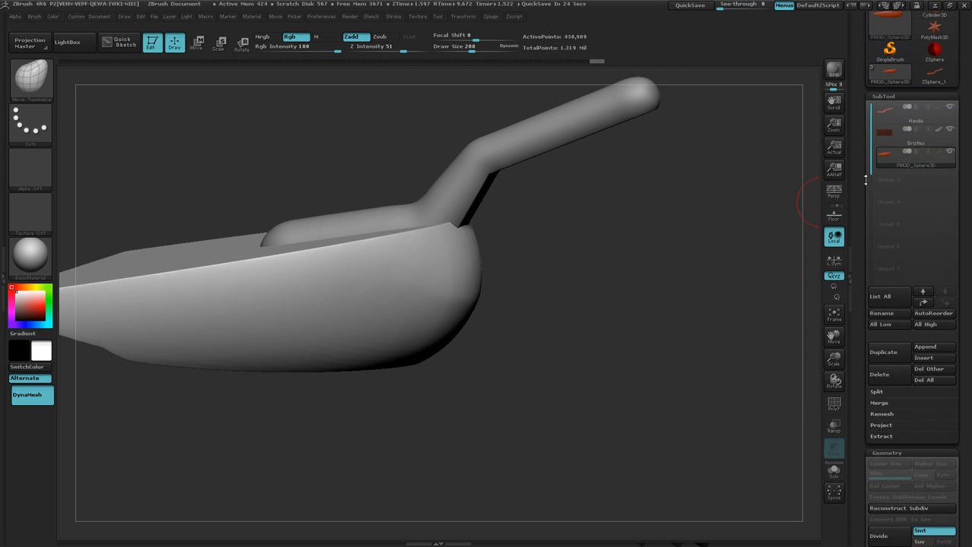
left_click_drag(558, 288, 574, 372)
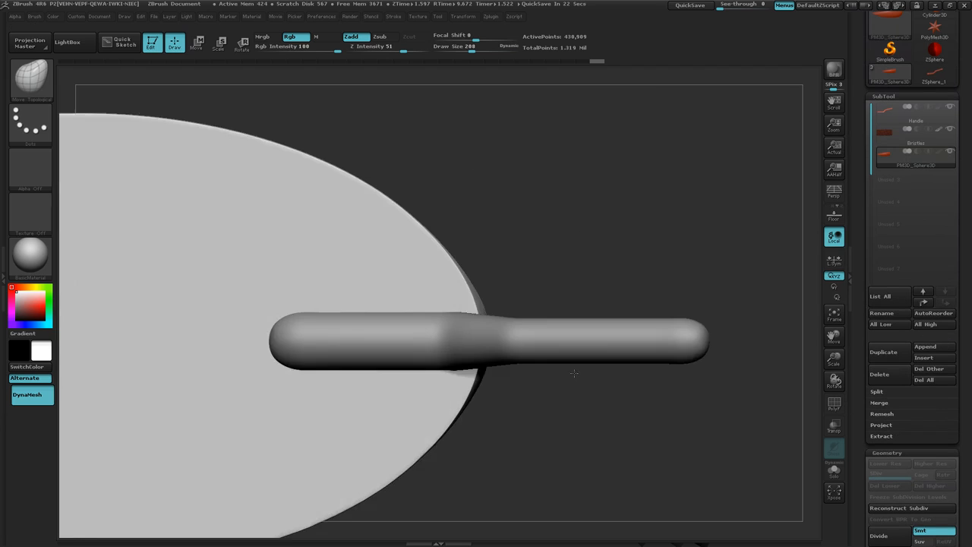
right_click_drag(605, 402, 542, 403, "ctrl")
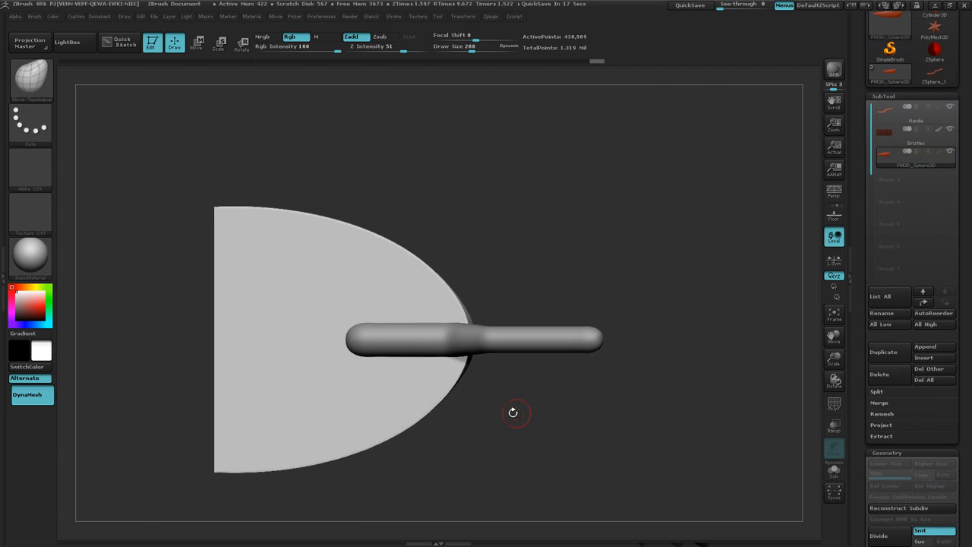
right_click_drag(512, 411, 551, 425, "ctrl")
left_click_drag(551, 425, 548, 305)
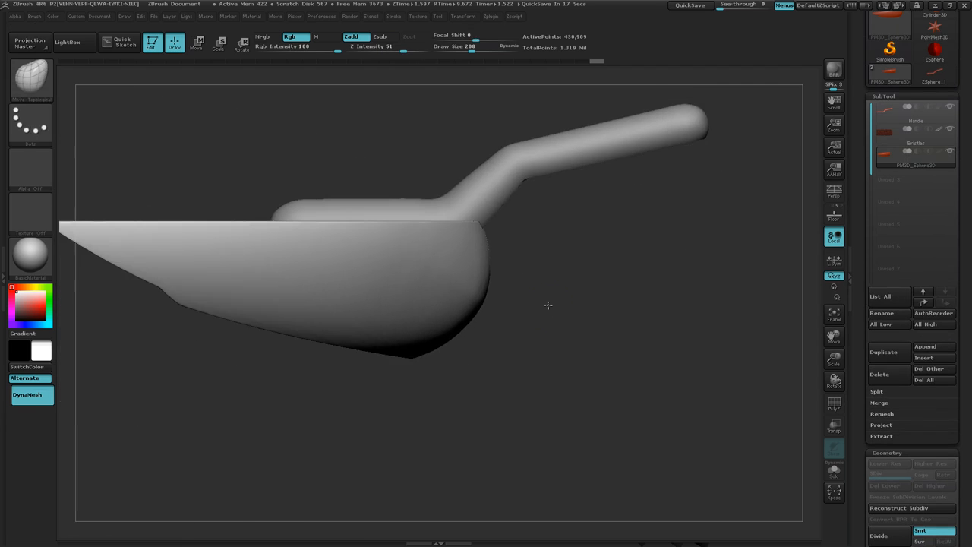
mouse_move(633, 303)
left_mouse_down()
mouse_move(611, 330)
mouse_move(597, 315)
left_mouse_up()
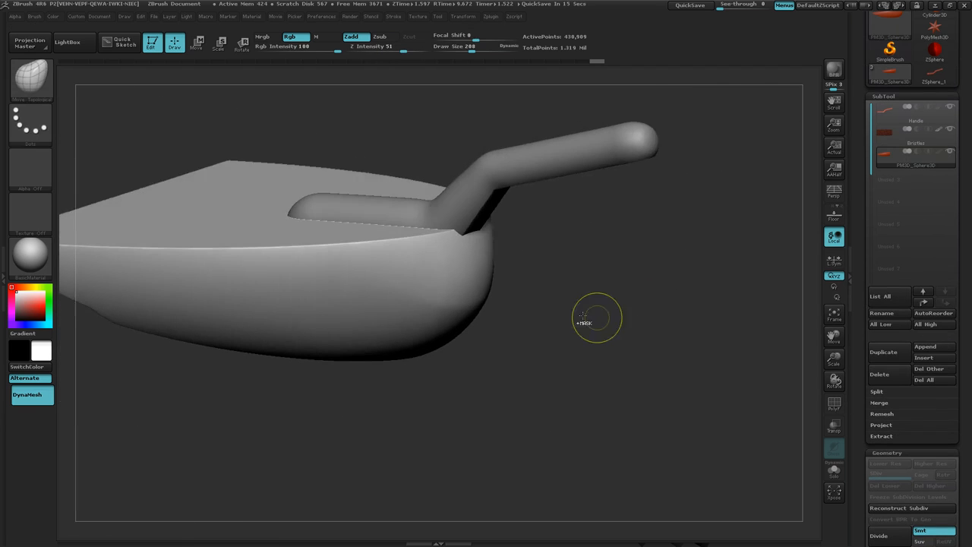
mouse_move(597, 314)
right_mouse_down("ctrl")
mouse_move(636, 295)
mouse_move(506, 245)
right_mouse_up("ctrl")
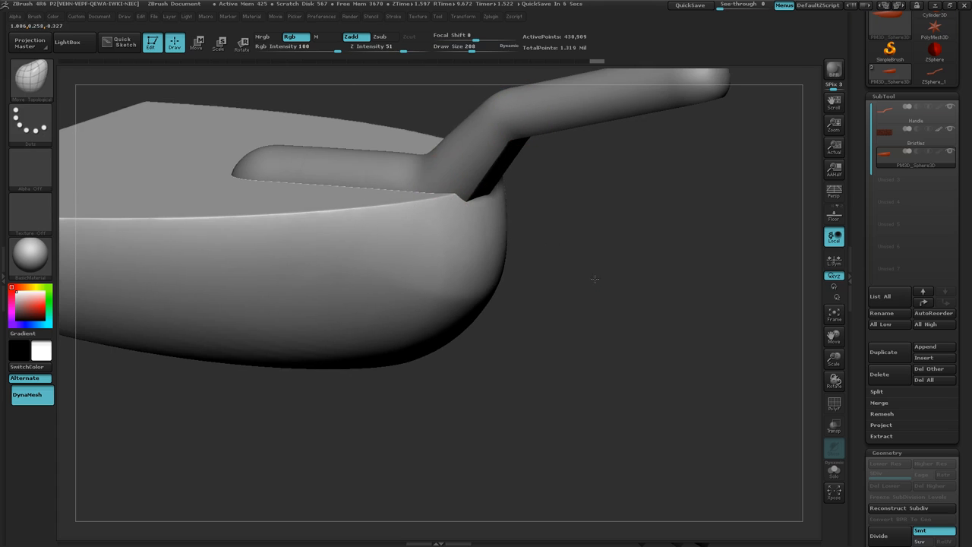
left_click_drag(597, 278, 607, 272)
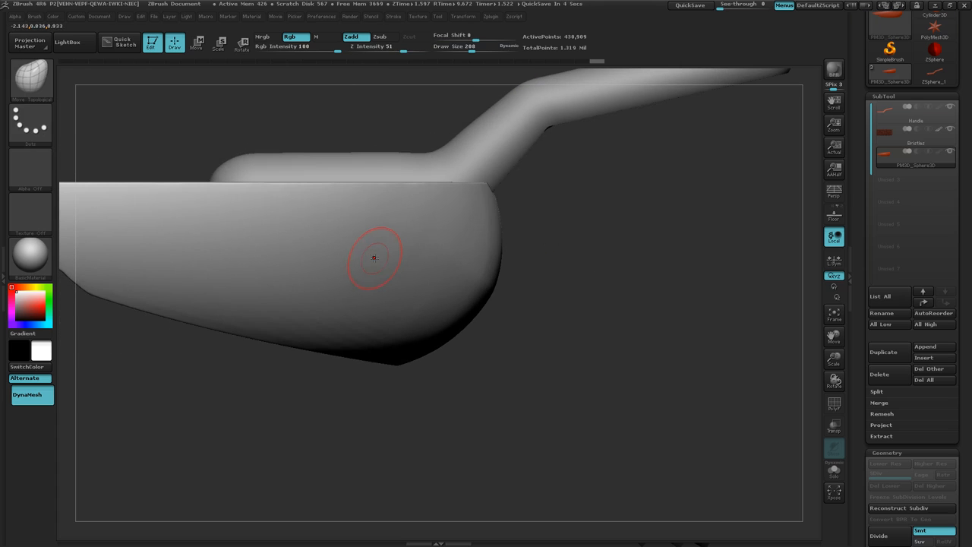
Move the pan slightly forward, away from the handle's grip, with a horizontal transpose line along its length.
key("w")
left_click_drag(358, 259, 535, 259)
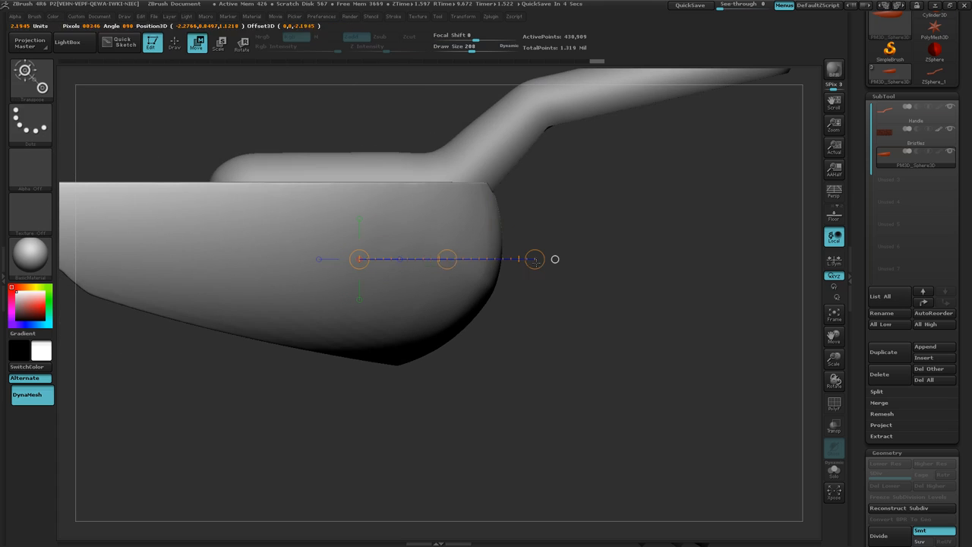
left_click_drag(447, 259, 422, 255)
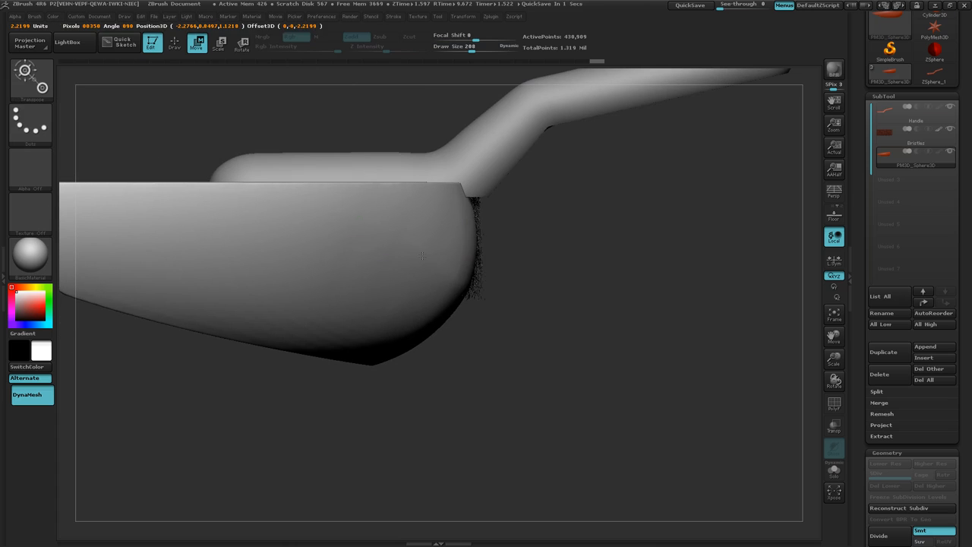
left_click_drag(422, 256, 422, 255)
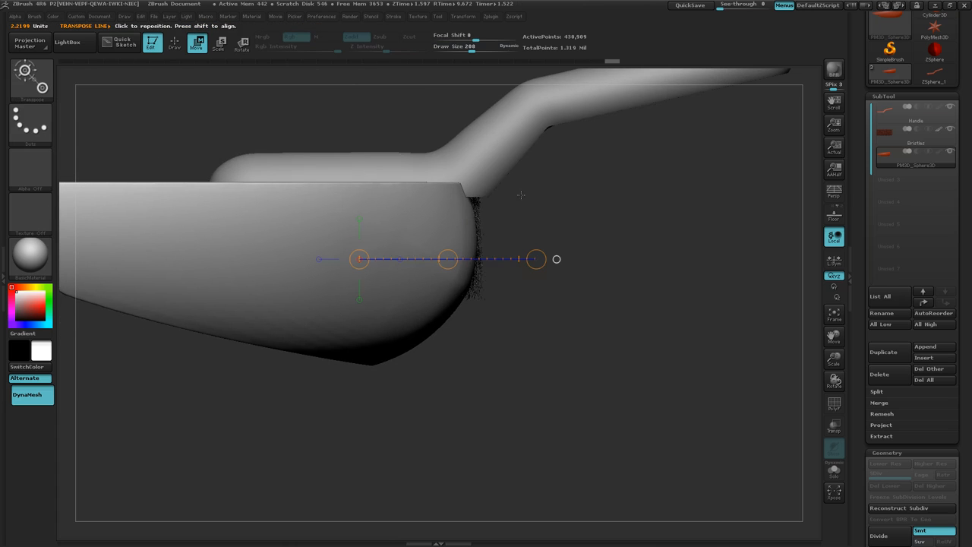
Try to pull the pan's upper rear rim back under the handle using Move Topological with a draw size of 1000.
key("q")
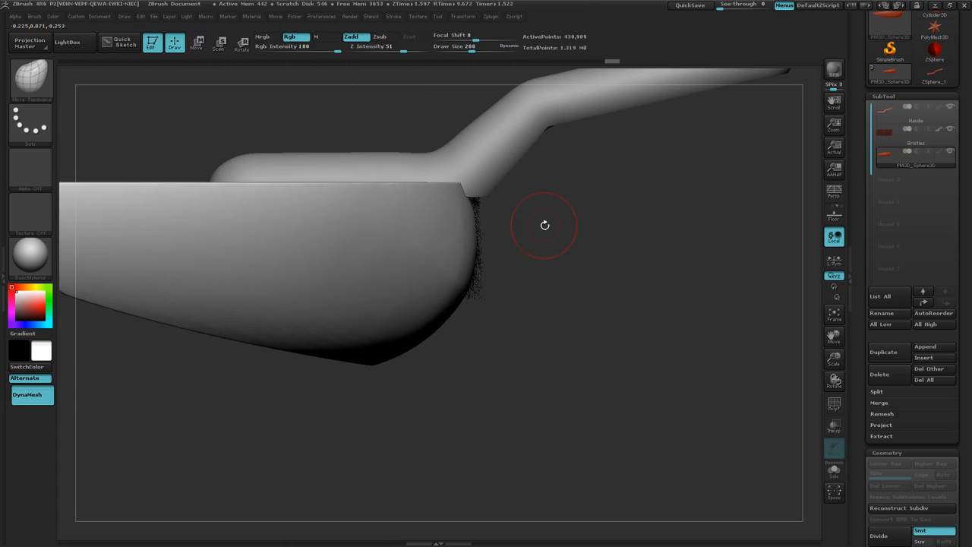
key("s")
left_click_drag(544, 228, 597, 229)
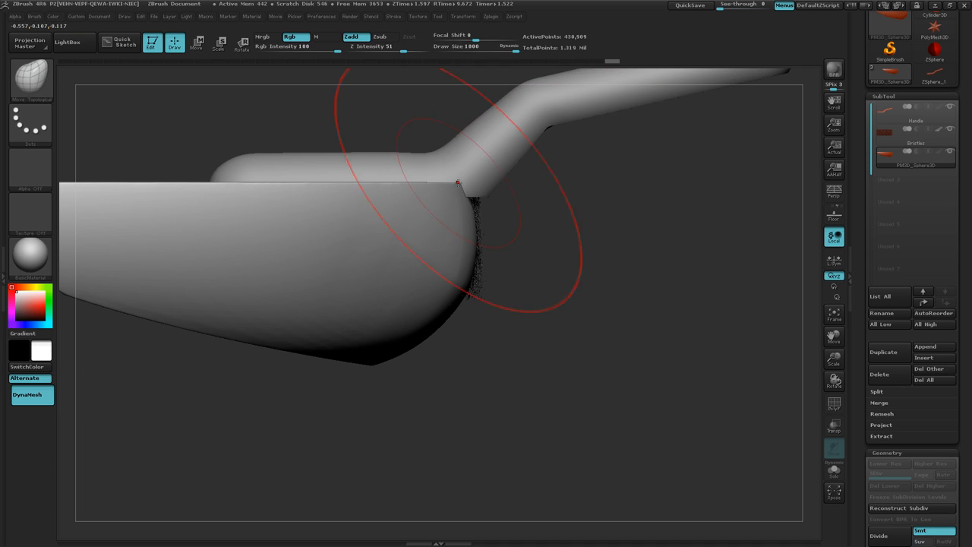
left_click_drag(457, 182, 506, 181)
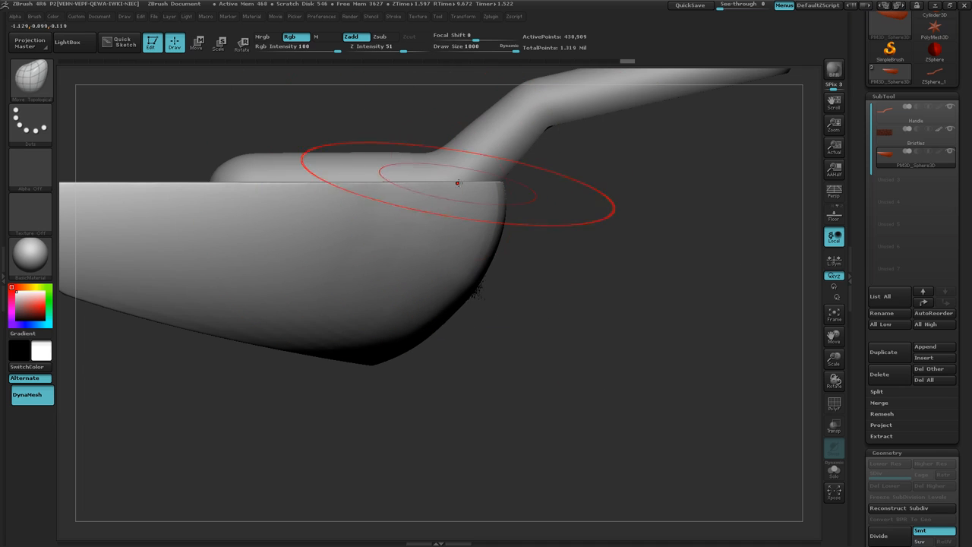
left_click_drag(564, 245, 568, 302)
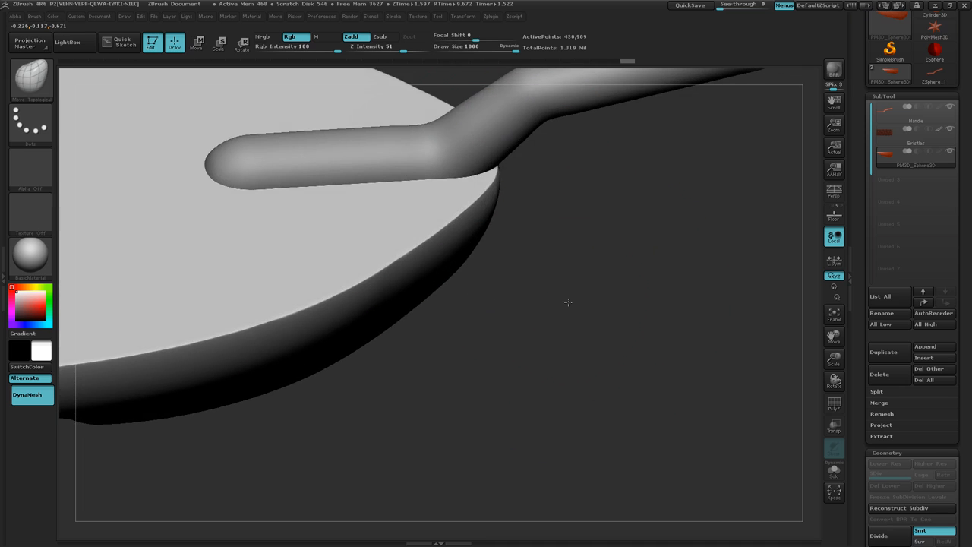
key("ctrl+z")
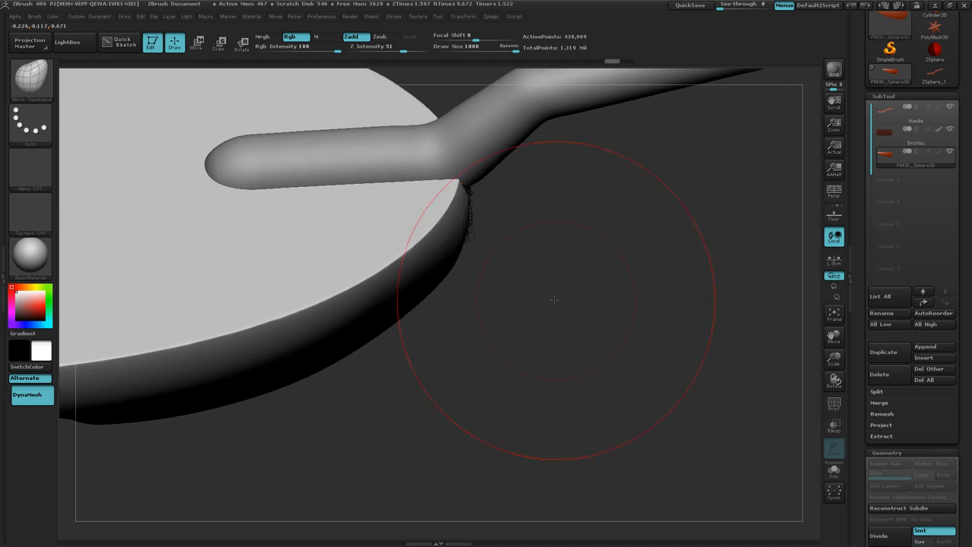
Move the pan back toward the handle's grip and slightly upward with the transpose line.
left_click_drag(551, 297, 549, 268)
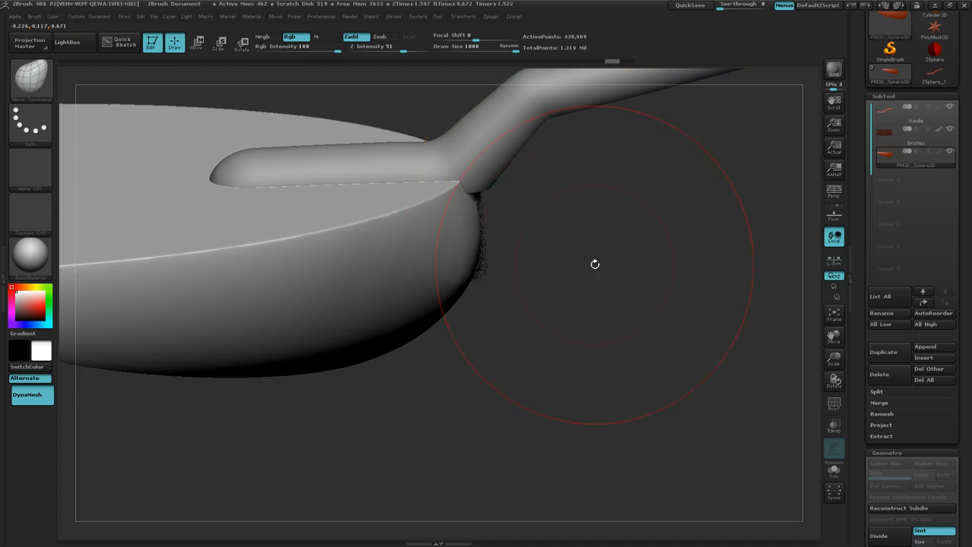
mouse_move(595, 265)
left_mouse_down()
mouse_move(585, 251)
mouse_move(595, 243)
left_mouse_up()
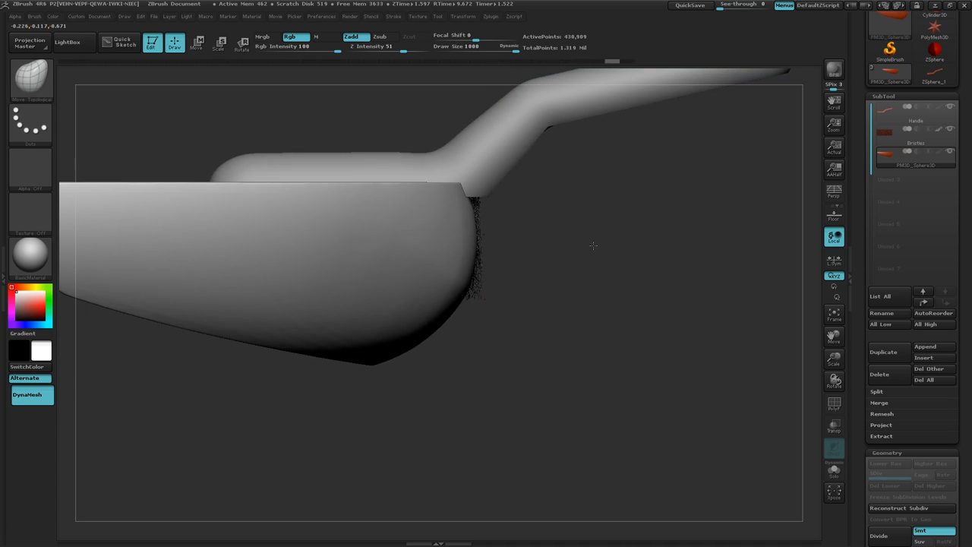
key("w")
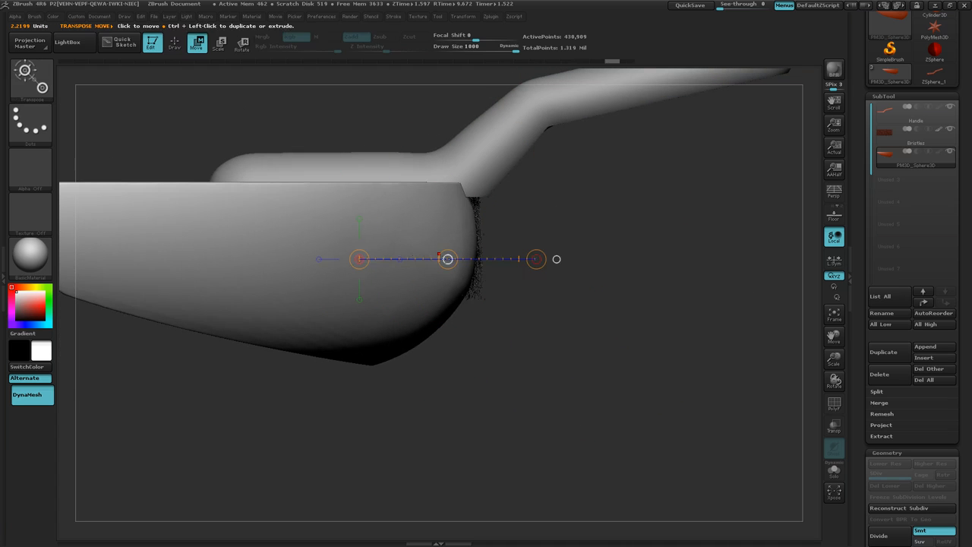
left_click_drag(439, 253, 466, 243)
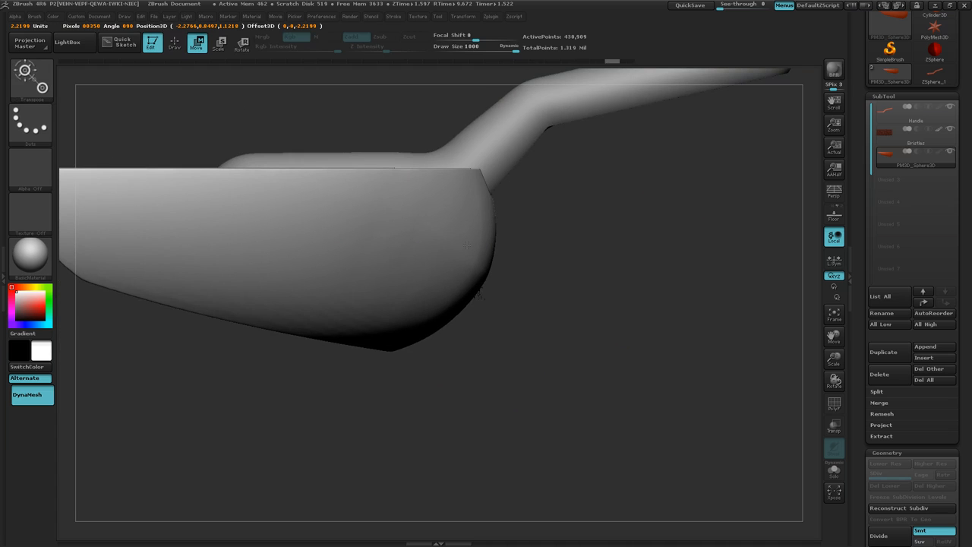
left_click_drag(468, 244, 468, 242)
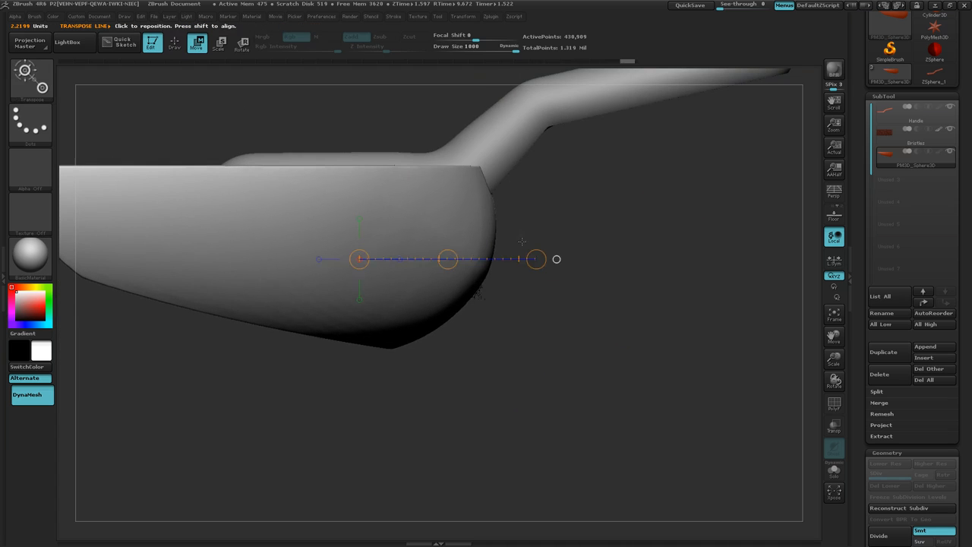
Try to move the whole pan with the transpose line aligned to its sideways axis.
right_click_drag(482, 248, 528, 312)
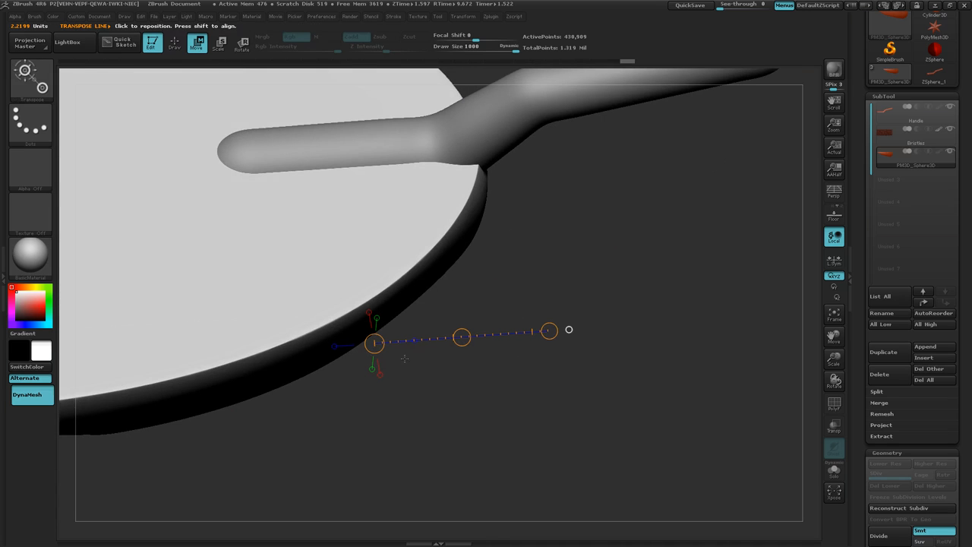
left_click(382, 372)
left_click_drag(388, 410, 416, 412)
key("ctrl")
key("ctrl+z")
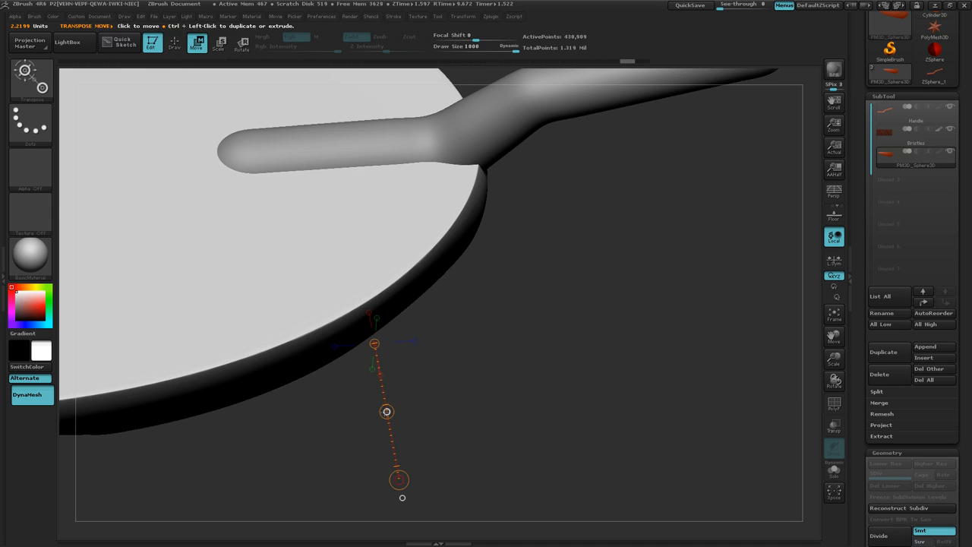
Lower the pan along a vertical transpose line so the handle's lower section rests on its flat top.
mouse_move(386, 410)
left_mouse_down()
mouse_move(412, 456)
mouse_move(458, 471)
mouse_move(512, 348)
left_mouse_up()
key("ctrl")
mouse_move(357, 256)
left_mouse_down()
mouse_move(357, 433)
mouse_move(464, 400)
mouse_move(395, 486)
mouse_move(344, 522)
mouse_move(364, 455)
mouse_move(527, 444)
mouse_move(541, 479)
mouse_move(523, 395)
mouse_move(527, 387)
mouse_move(565, 390)
mouse_move(552, 387)
mouse_move(550, 353)
left_mouse_up()
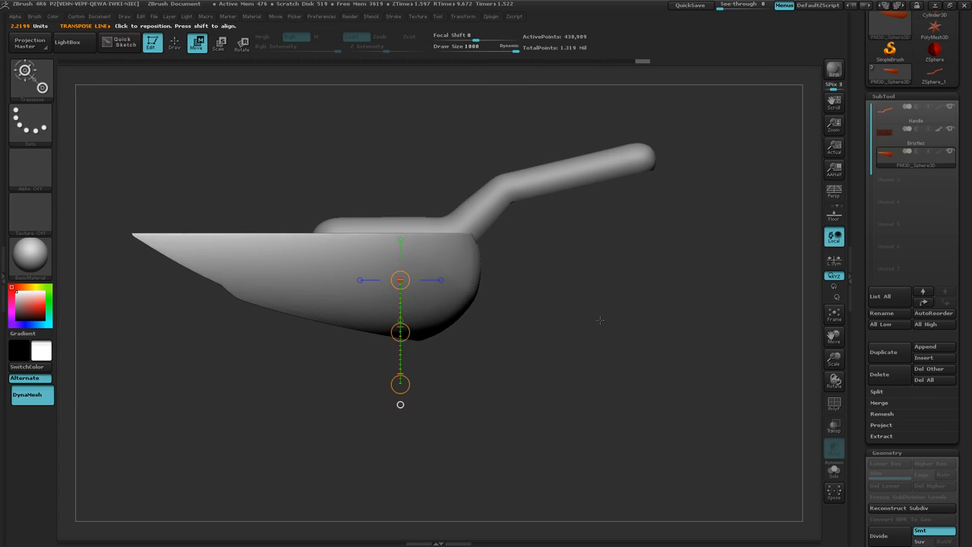
Duplicate the Handle subtool.
left_click_drag(599, 319, 593, 339)
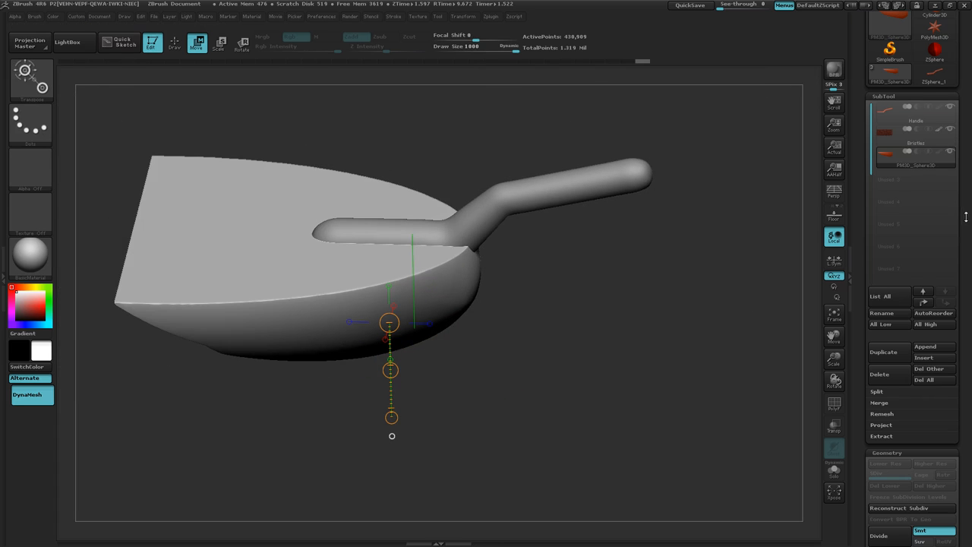
left_click_drag(966, 216, 967, 251)
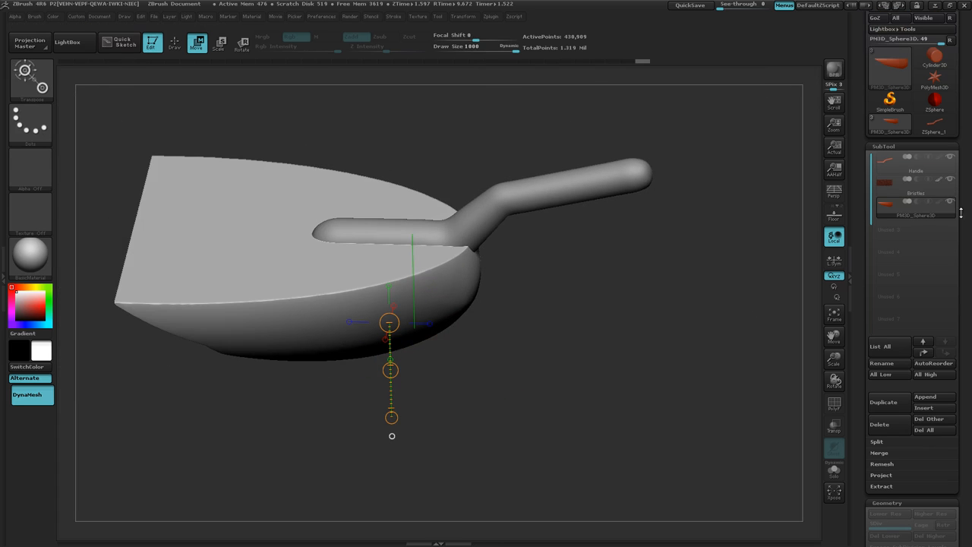
left_click(942, 169)
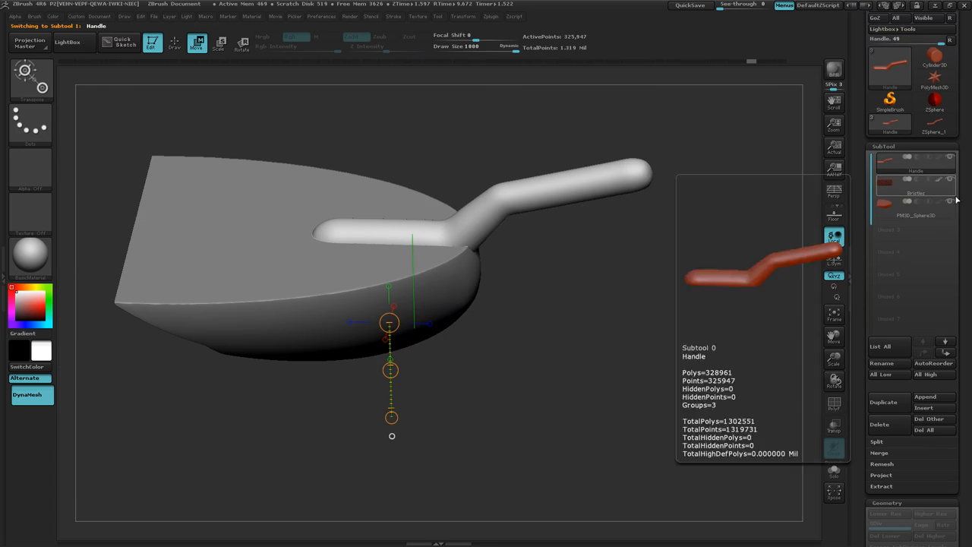
mouse_move(947, 219)
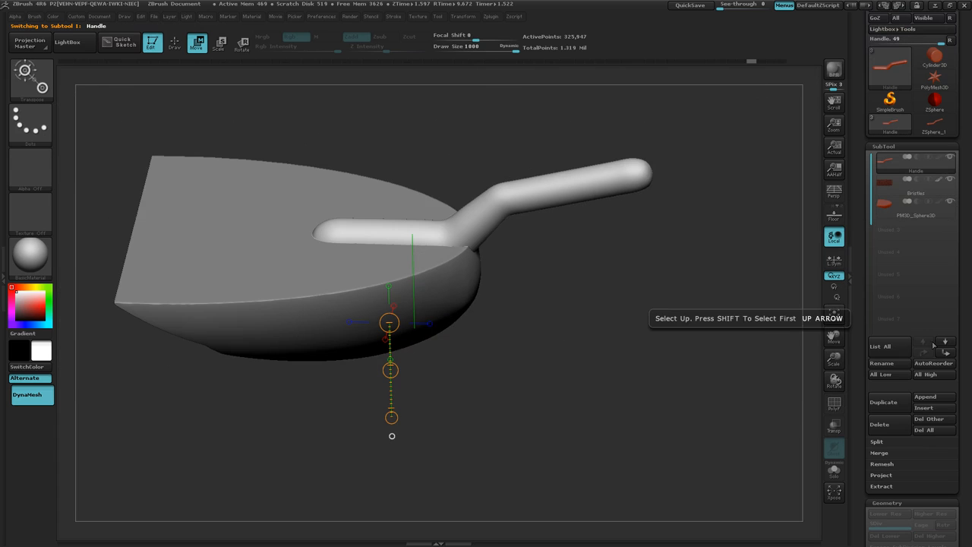
left_click(883, 402)
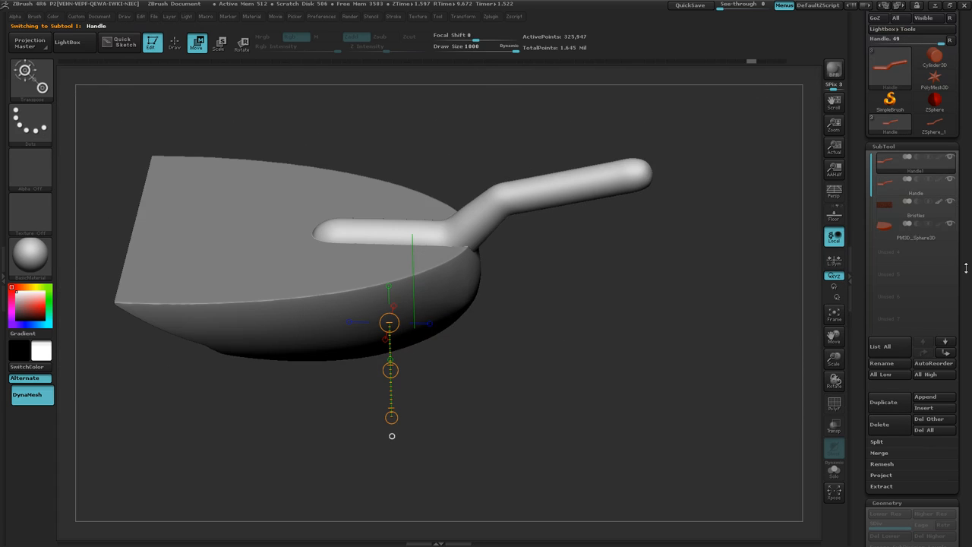
Rename the PM3D_Sphere3D subtool to Pan and duplicate it.
mouse_move(927, 238)
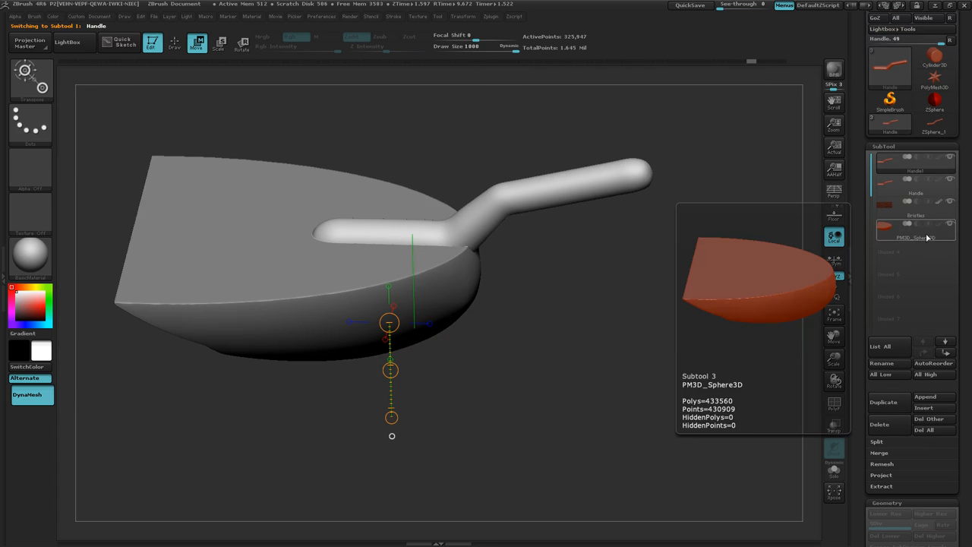
left_click(926, 238)
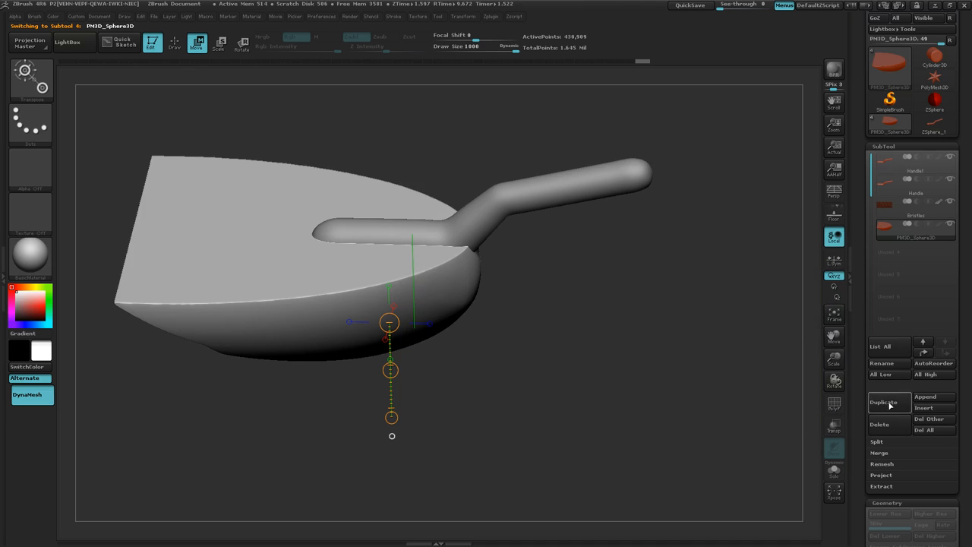
left_click(888, 364)
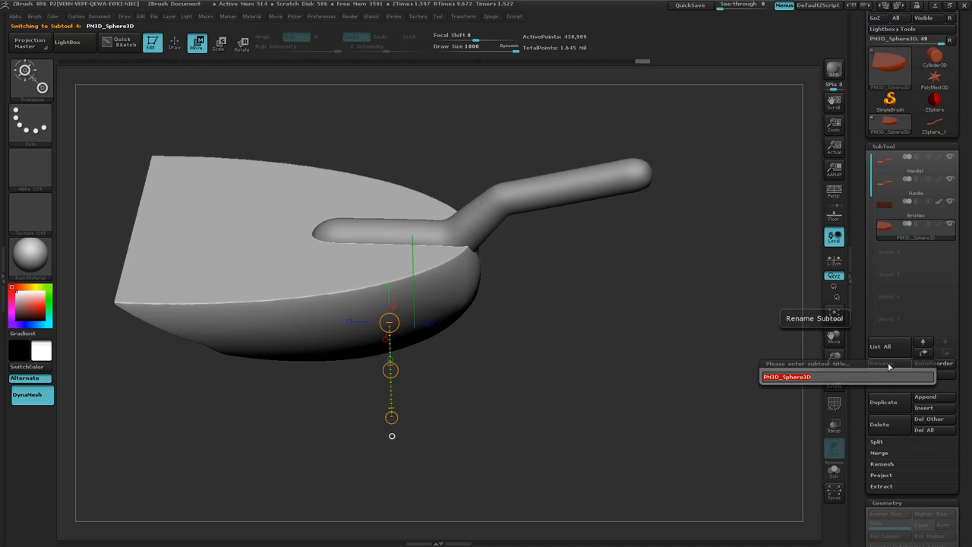
type("Pan")
key("Return")
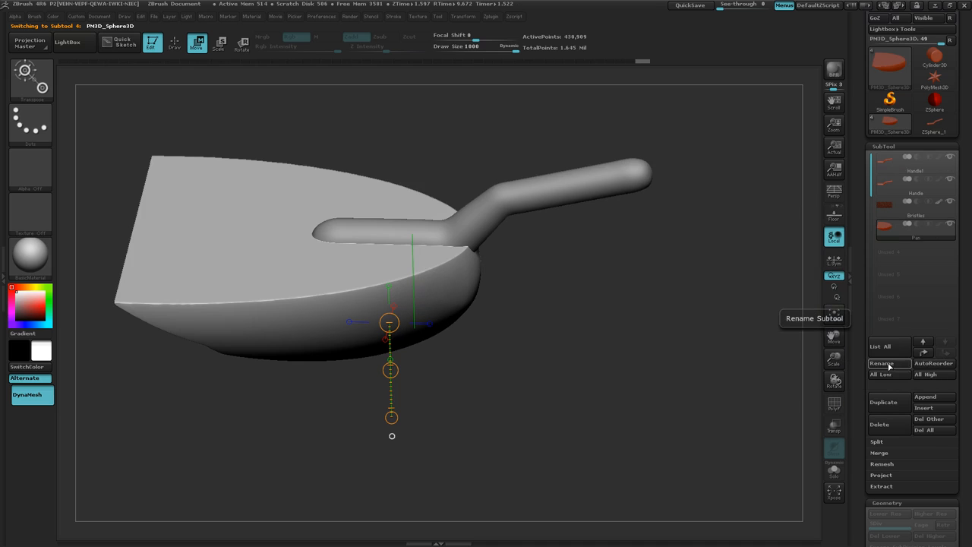
left_click(905, 407)
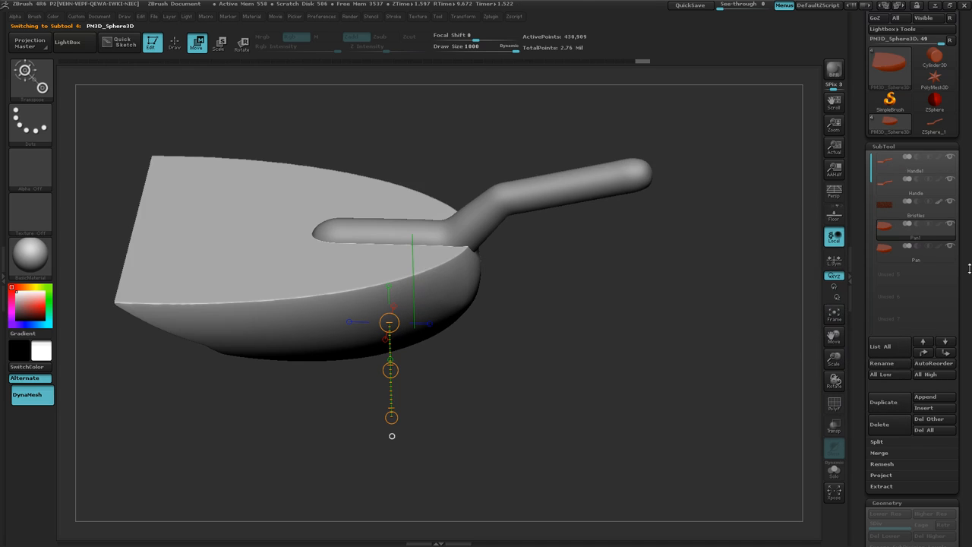
Move the Handle subtool to the end of the subtool list, directly beneath Pan.
left_click(915, 182)
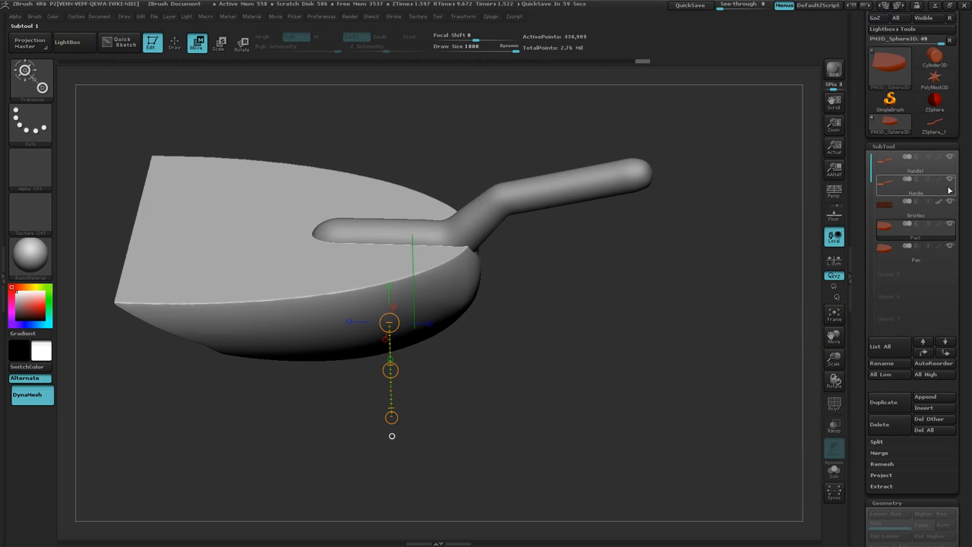
left_click(945, 352)
left_click(945, 352)
left_click(945, 353)
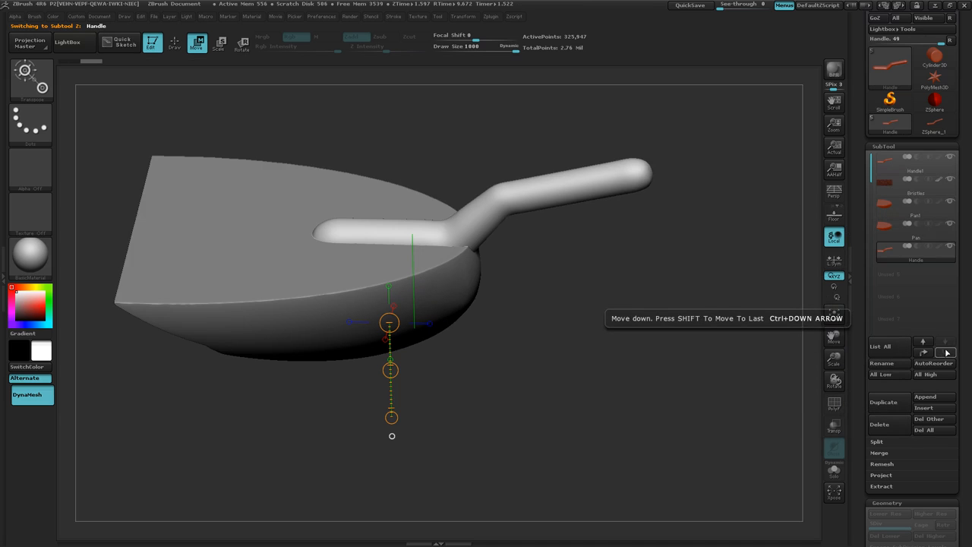
Merge the Pan subtool down with the Handle subtool beneath it.
left_click(938, 234)
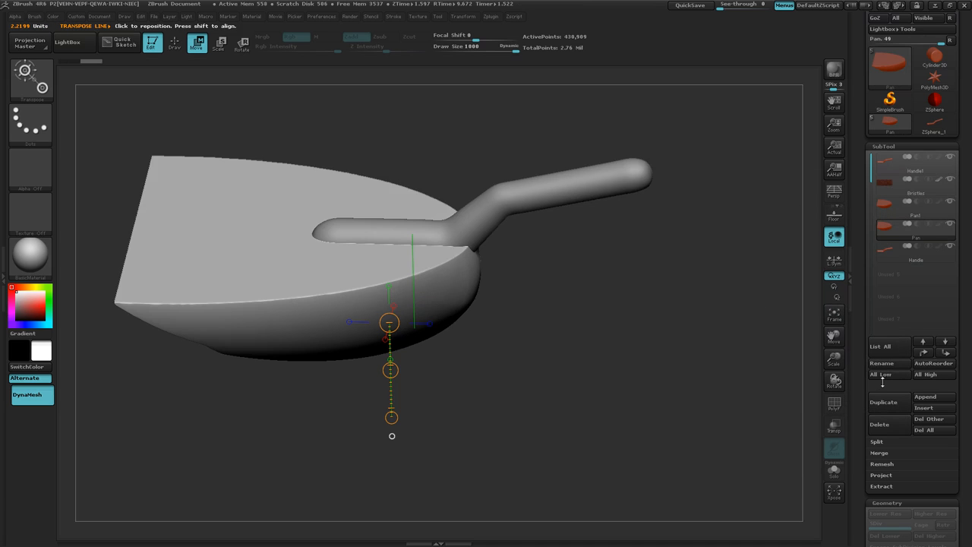
mouse_move(920, 245)
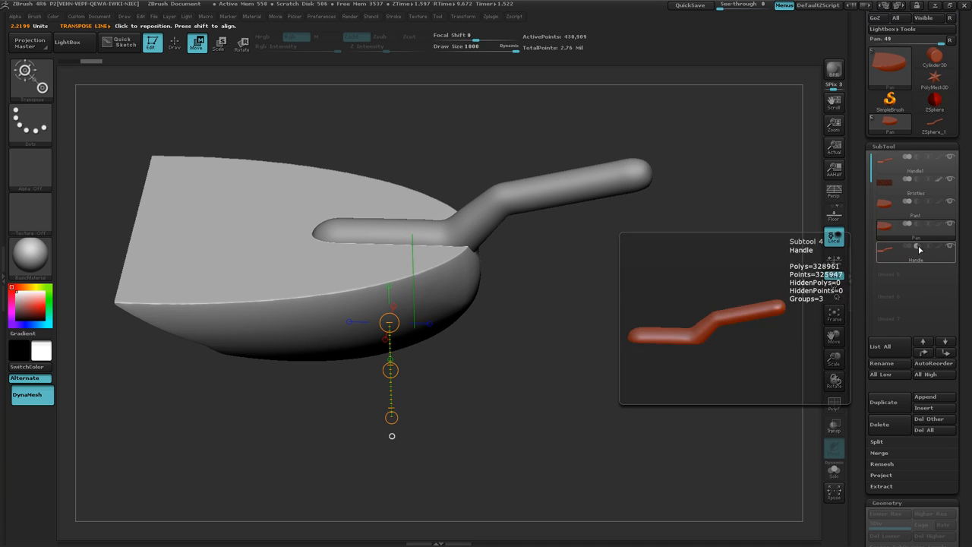
scroll(939, 319, "down", 10)
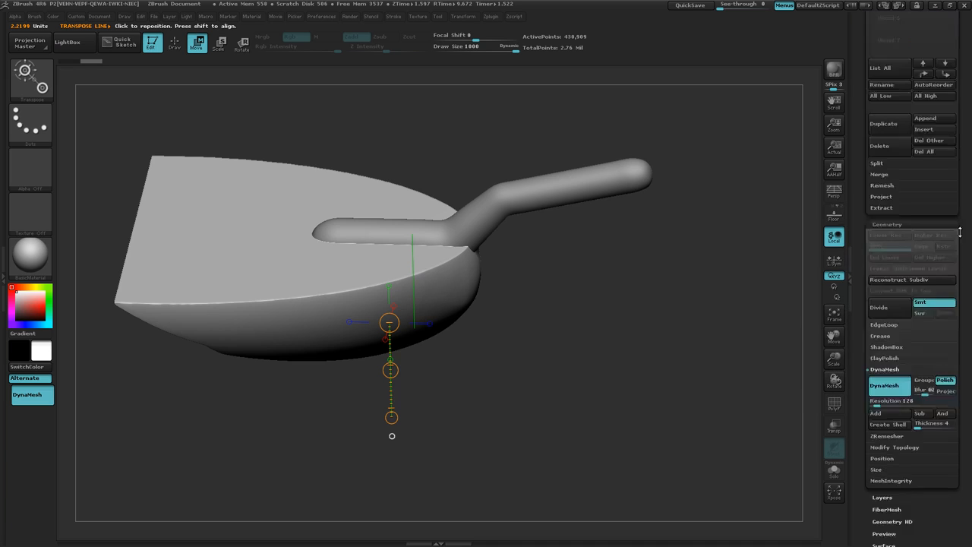
left_click(906, 382)
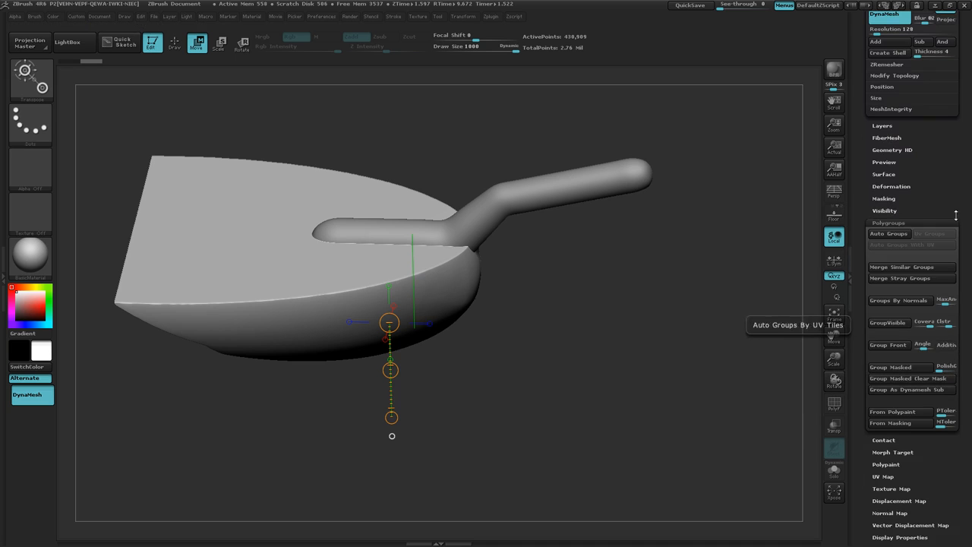
scroll(970, 317, "up", 10)
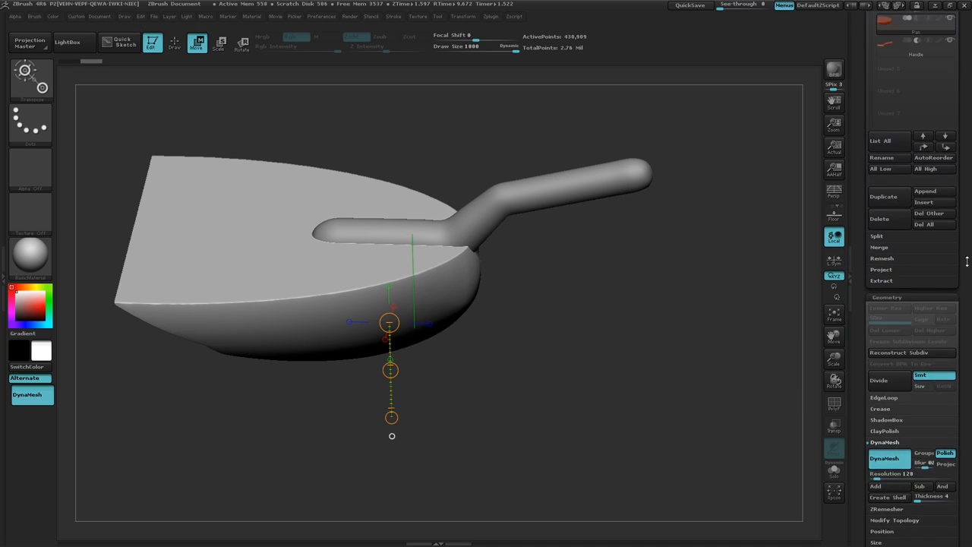
scroll(966, 261, "up", 4)
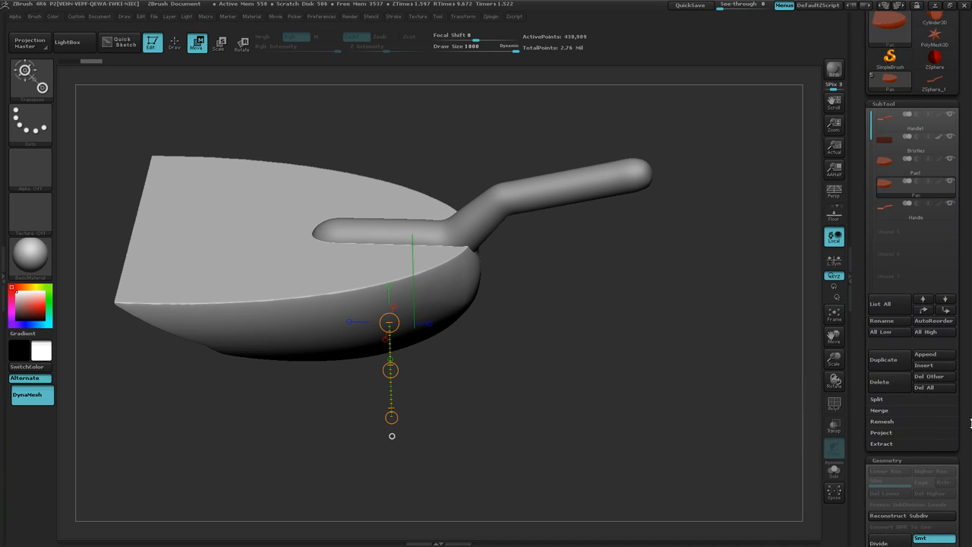
left_click_drag(968, 433, 968, 401)
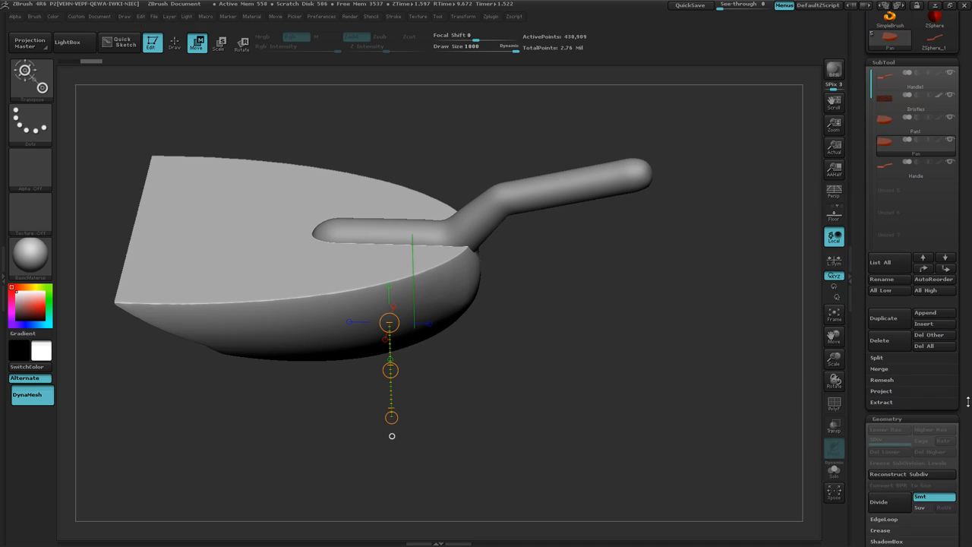
left_click(879, 368)
left_click(885, 380)
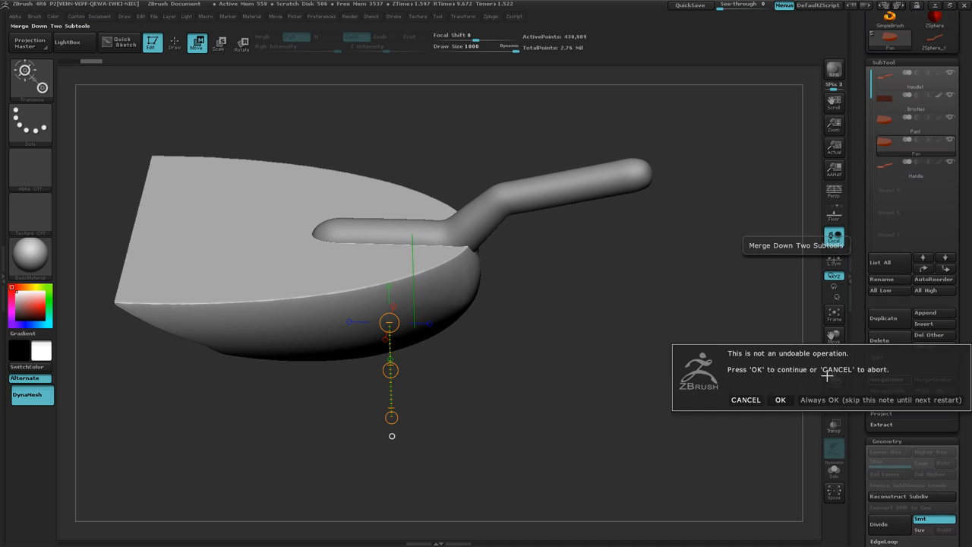
left_click(780, 400)
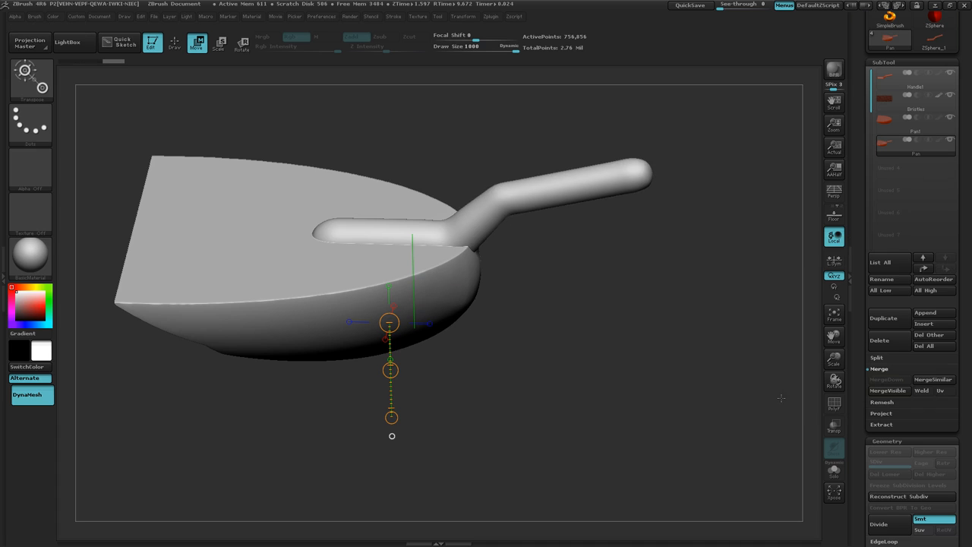
Remesh the merged Pan with DynaMesh and hide the Pan1 and Handle1 subtools.
left_click_drag(571, 313, 642, 354, "ctrl")
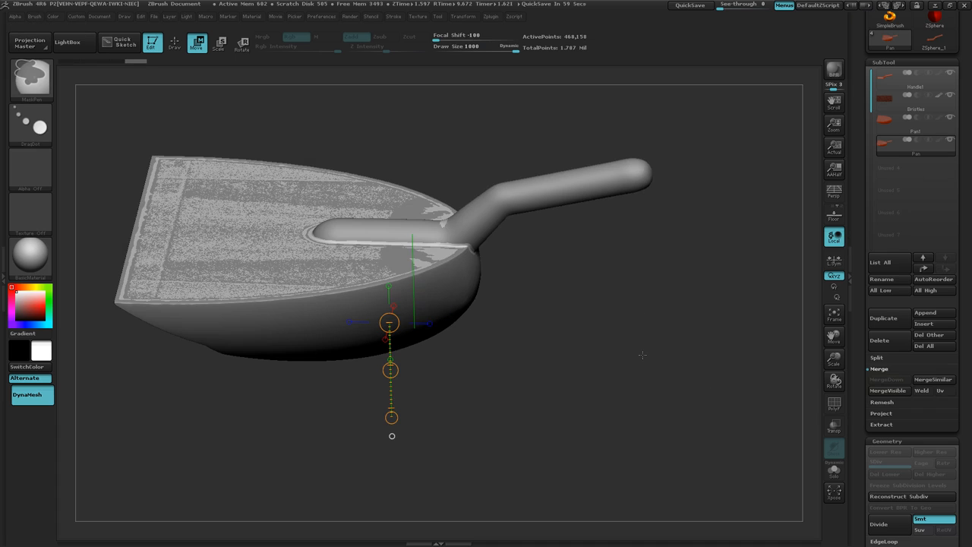
left_click(948, 120)
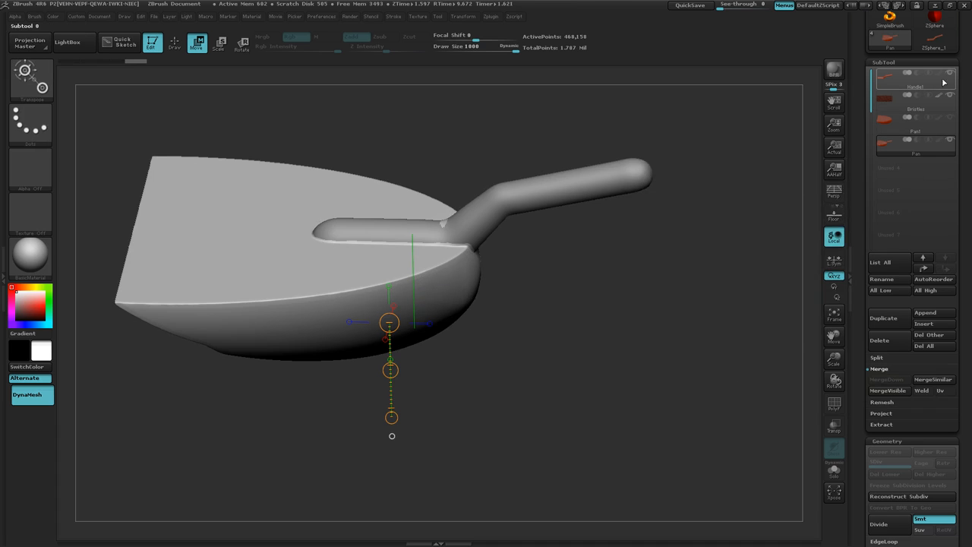
mouse_move(949, 76)
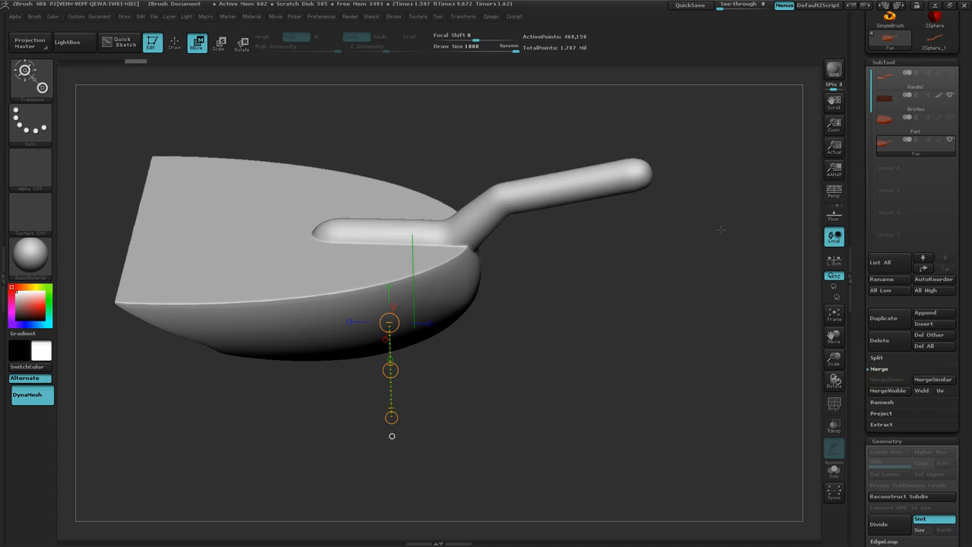
Try slicing the merged mesh horizontally along the pan's upper rim in side view with the SliceCurve brush.
left_click_drag(720, 230, 685, 215)
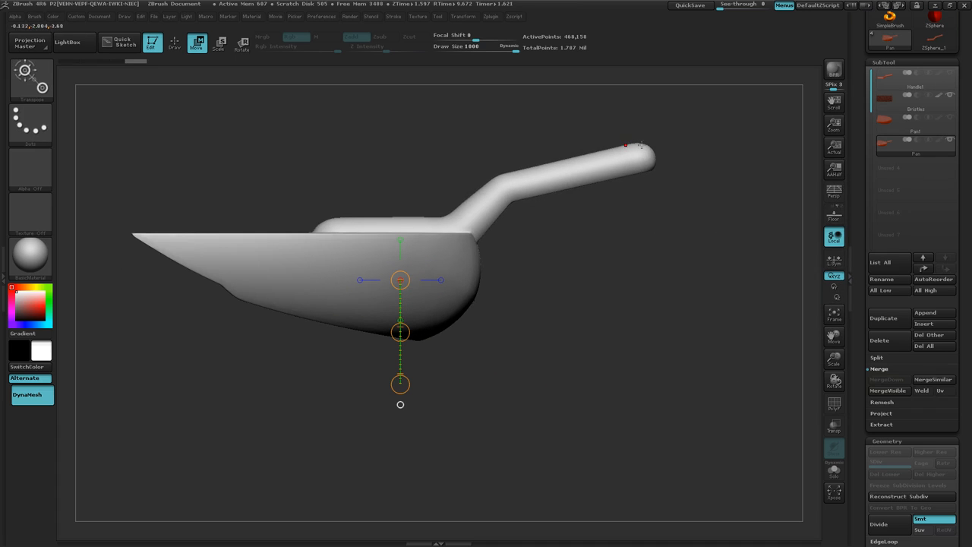
key("ctrl")
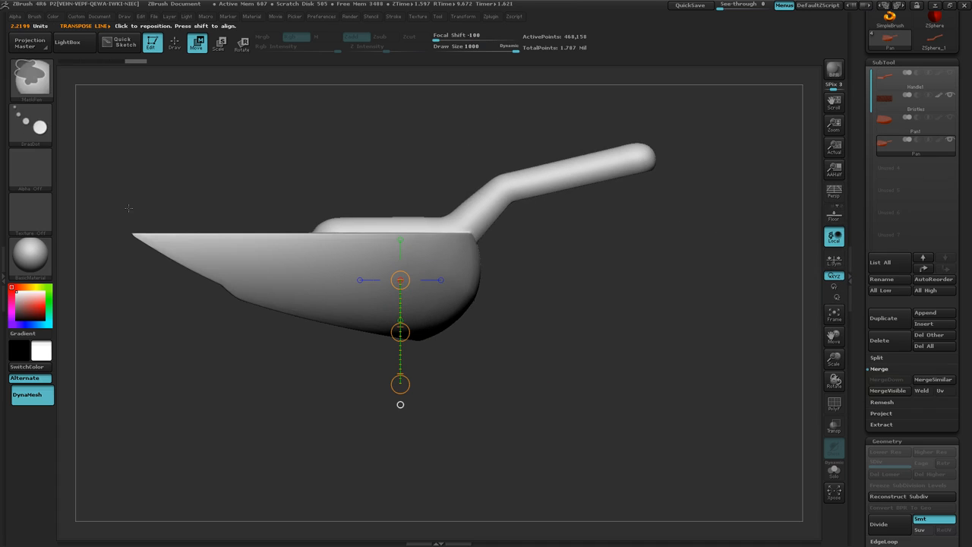
key("ctrl+shift")
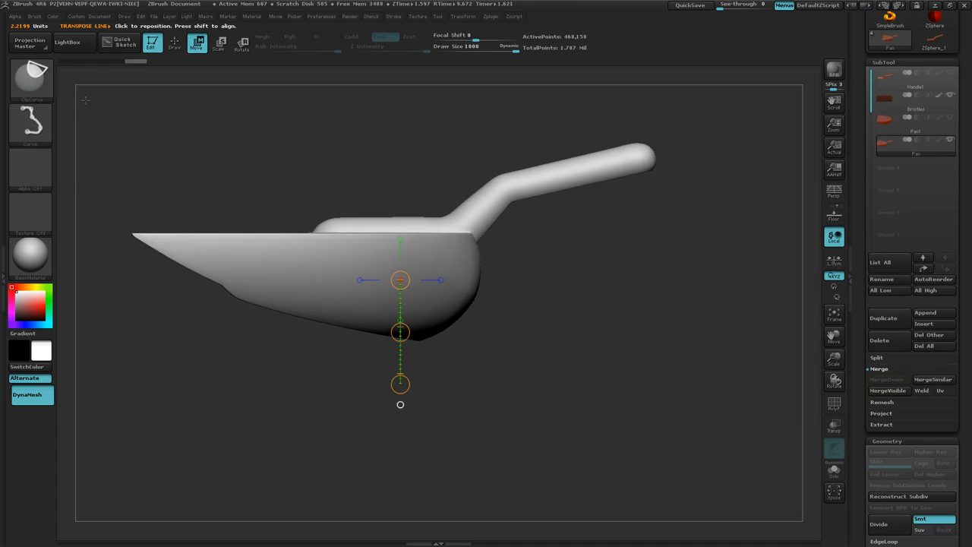
left_click(39, 89)
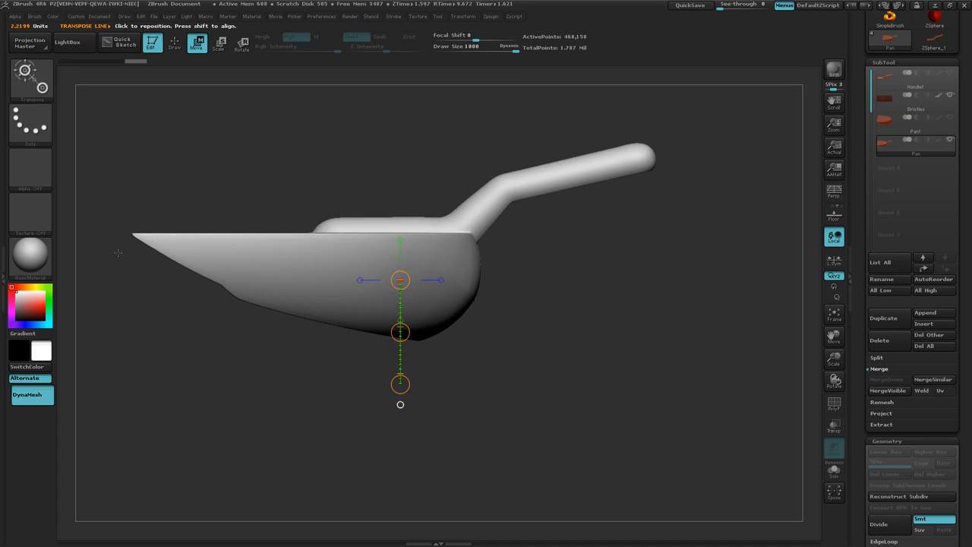
key("ctrl+shift")
left_click_drag(121, 235, 758, 241, "ctrl+shift")
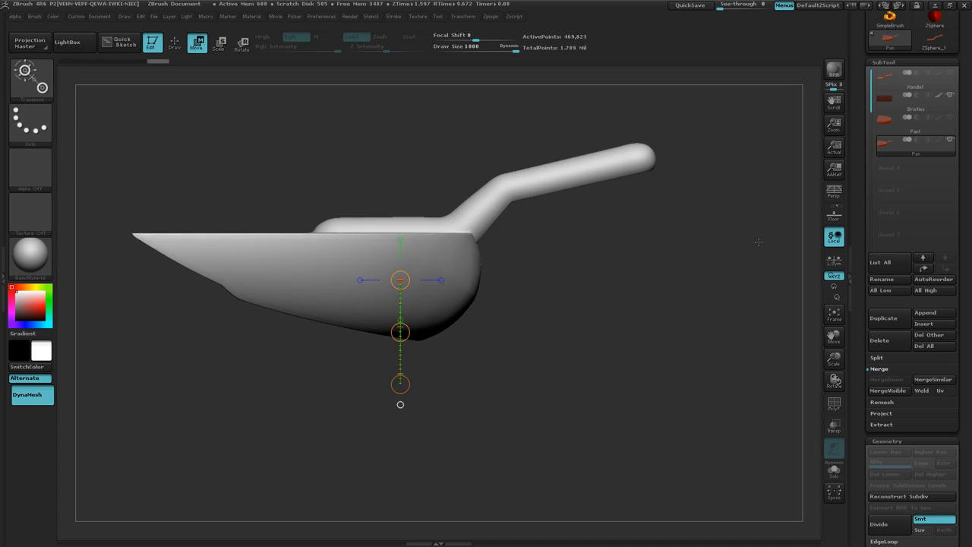
Turn on the PolyFrame display to check the polygroups, and undo the horizontal slice.
key("shift+f")
left_click_drag(496, 270, 506, 323)
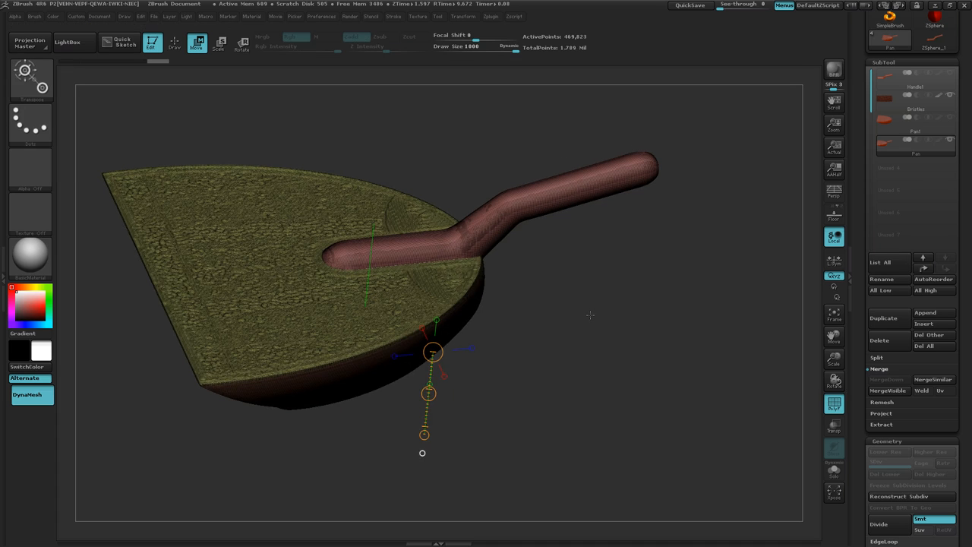
left_click_drag(588, 313, 575, 303)
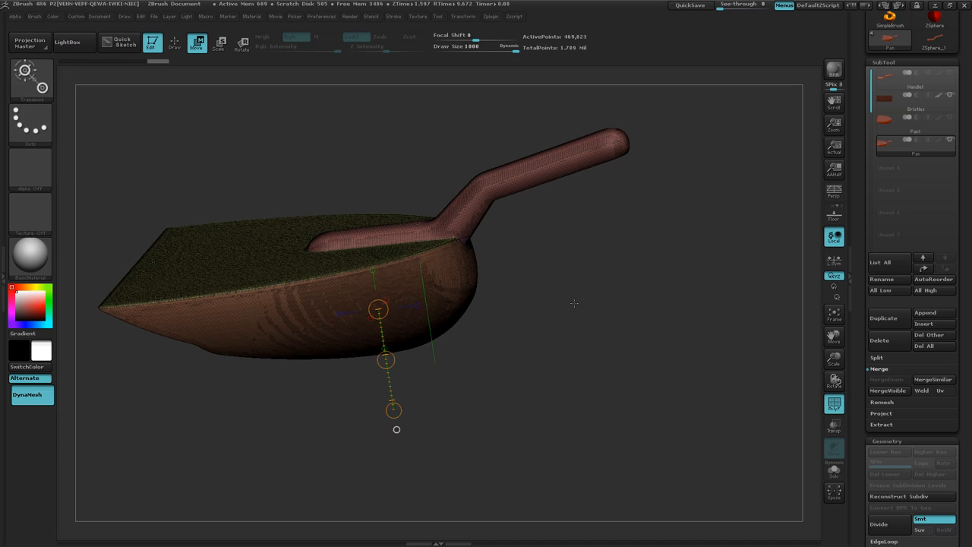
key("ctrl")
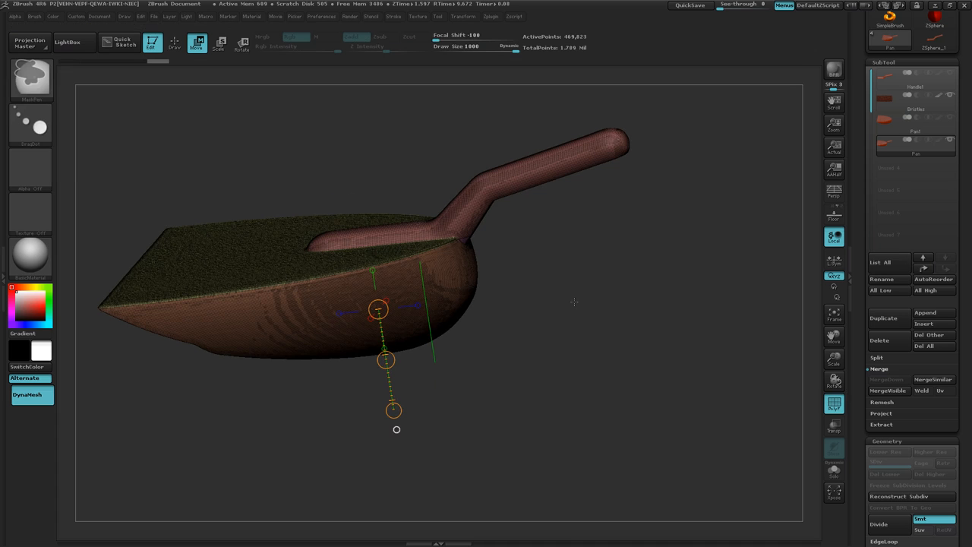
left_click_drag(574, 301, 599, 305)
key("ctrl+z")
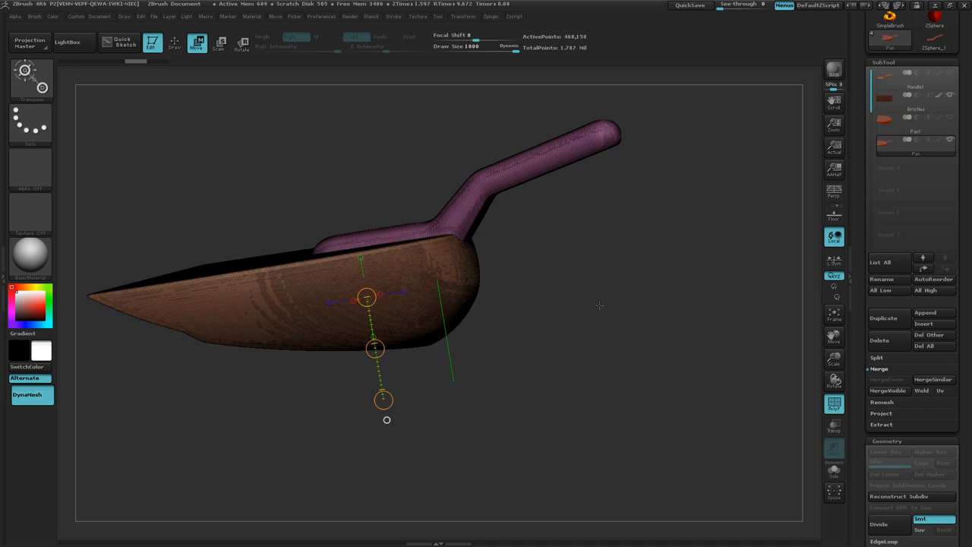
Assign the whole mesh one polygroup with GroupVisible and slice it horizontally along the pan's upper rim in side view.
left_click_drag(970, 446, 959, 247)
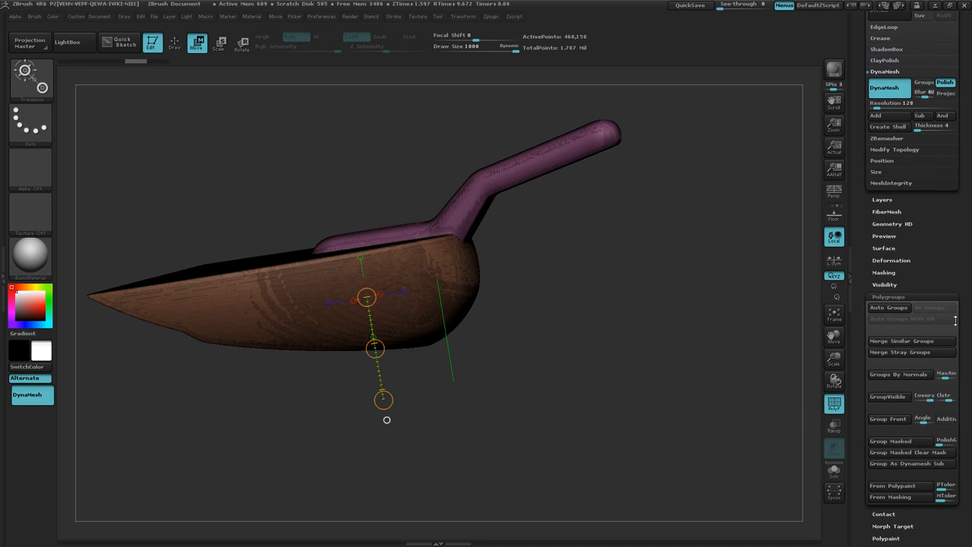
left_click(900, 400)
left_click_drag(557, 314, 566, 326)
left_click_drag(113, 234, 645, 251, "ctrl+shift")
Examine the slice line around the pan's rim and where the handle meets the pan's back edge.
left_click_drag(531, 303, 514, 335)
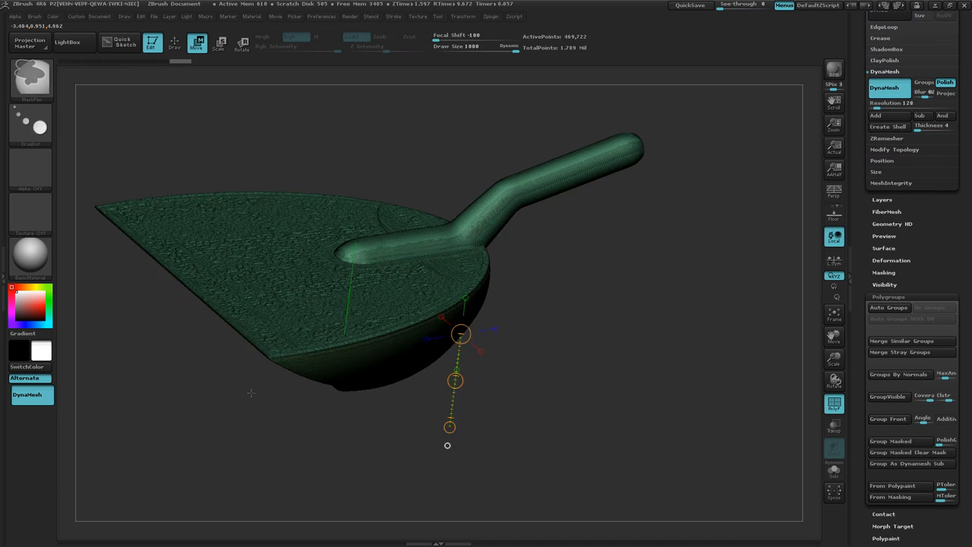
right_click_drag(251, 392, 455, 330, "ctrl")
left_click_drag(455, 330, 402, 335)
right_click_drag(402, 335, 400, 336)
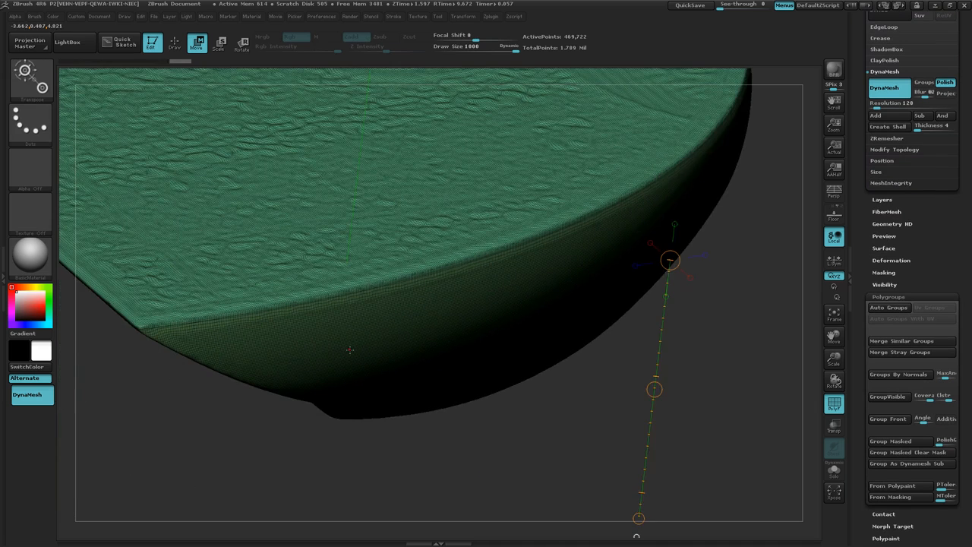
right_click_drag(475, 375, 312, 357, "ctrl")
left_click_drag(603, 374, 635, 290)
right_click_drag(635, 291, 604, 258)
mouse_move(738, 321)
right_mouse_down("ctrl")
mouse_move(703, 319)
mouse_move(733, 318)
mouse_move(674, 341)
mouse_move(507, 445)
right_mouse_up("ctrl")
right_click_drag(541, 397, 730, 324, "ctrl")
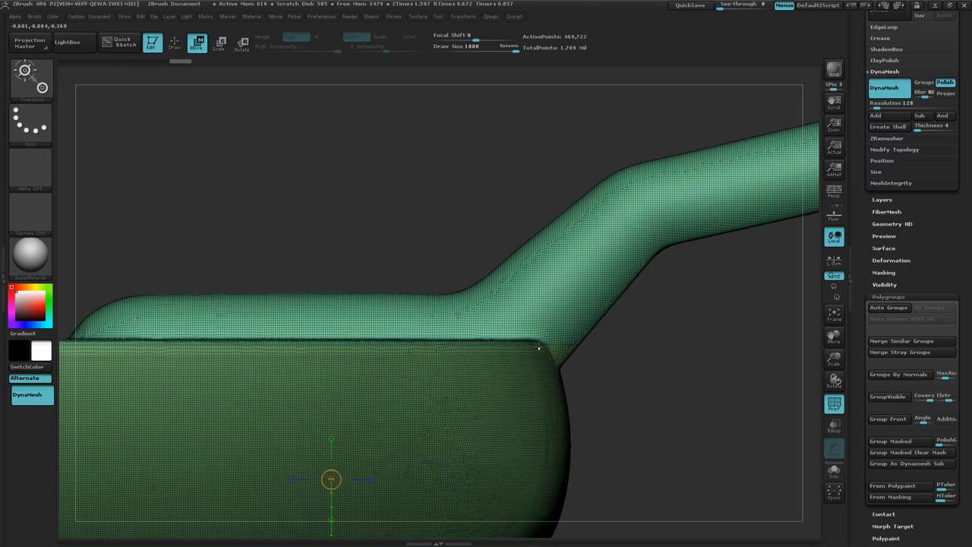
right_click_drag(626, 403, 580, 400, "ctrl")
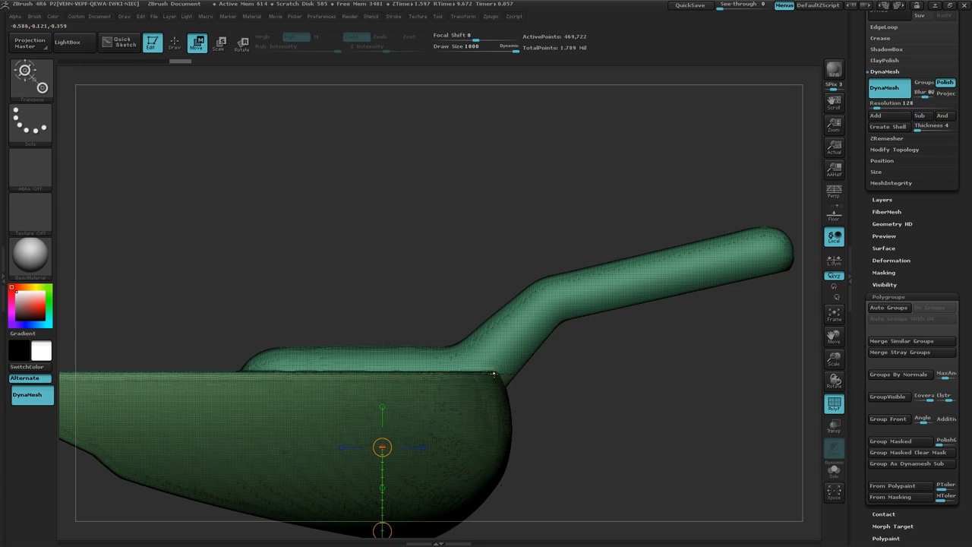
In Draw mode, slice the handle with SliceCurve along a bent line from the pan's back rim, following the handle's lower side past its tip.
left_click_drag(493, 373, 494, 347, "ctrl")
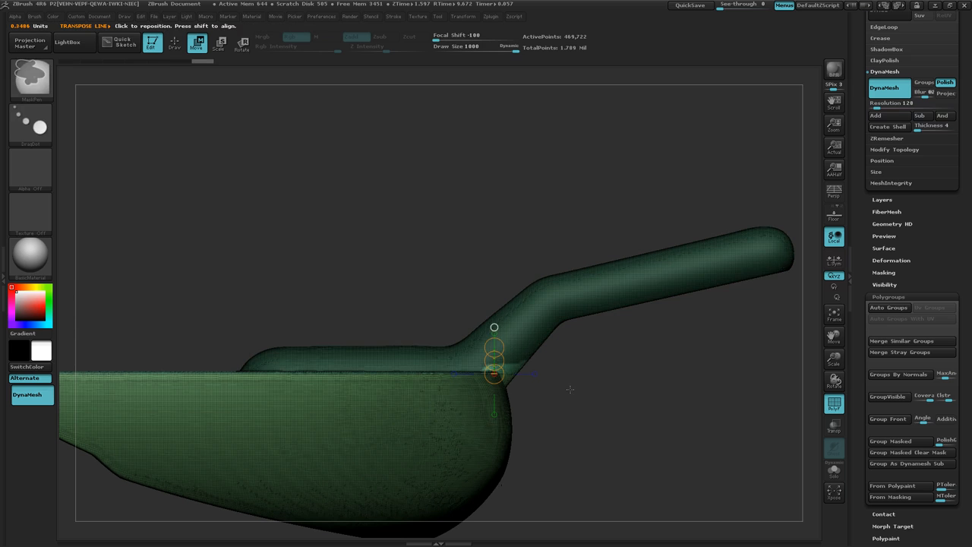
left_click(355, 236, "ctrl")
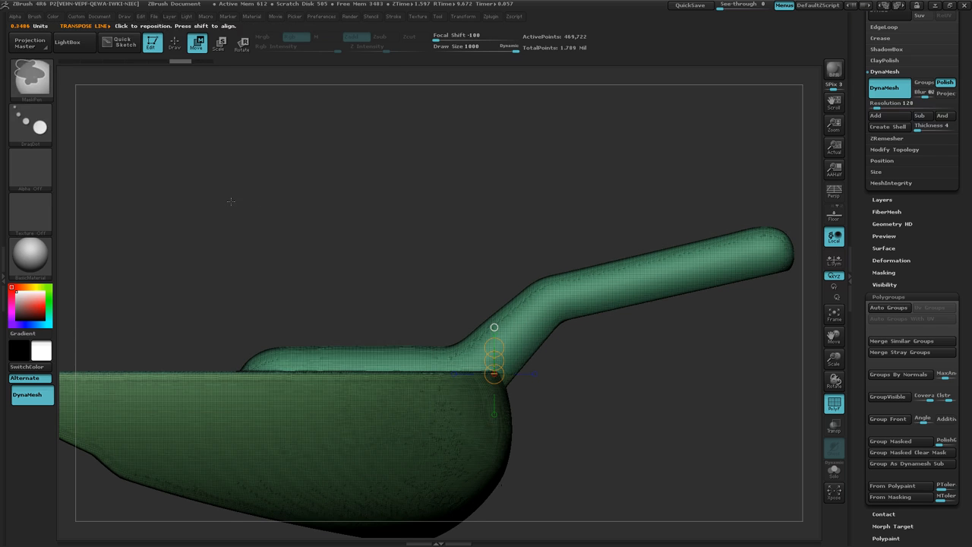
left_click(175, 44)
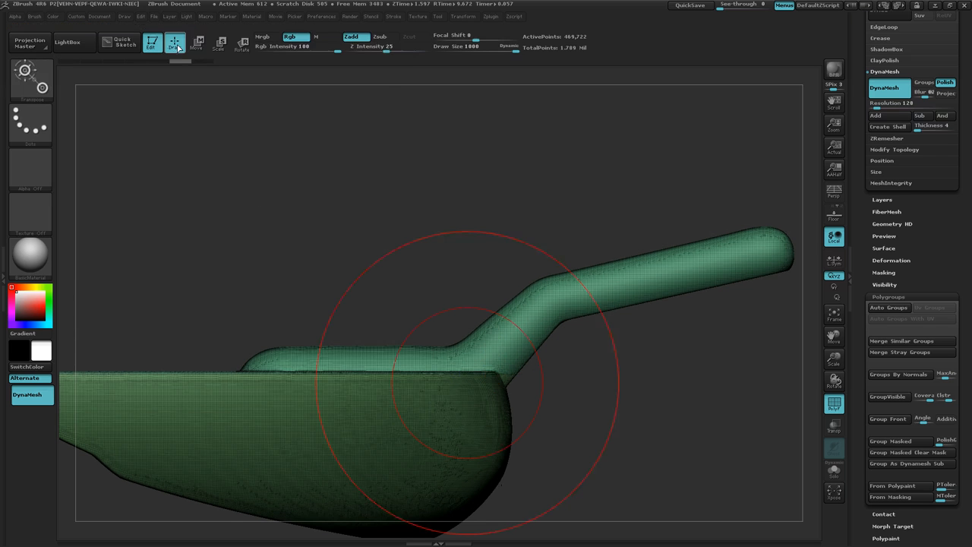
key("ctrl+shift")
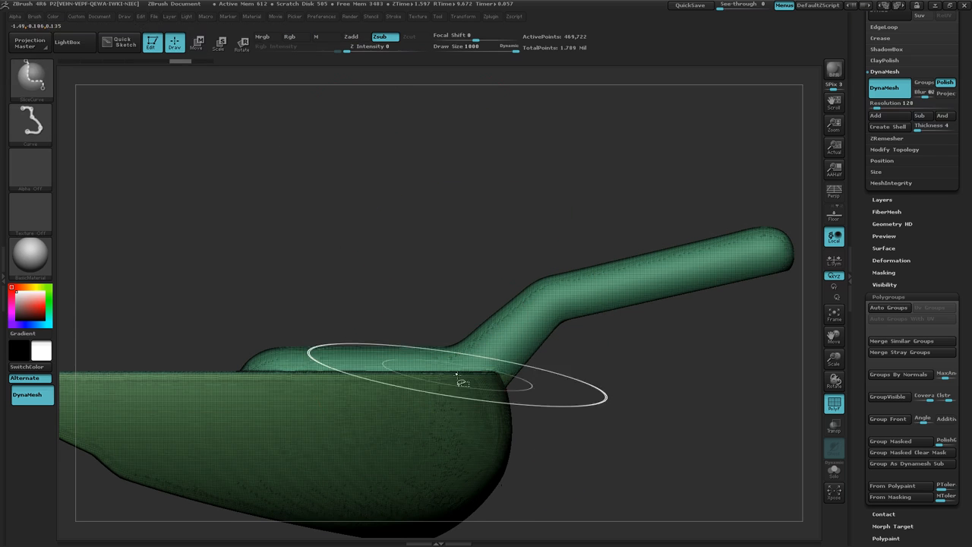
mouse_move(472, 378)
left_mouse_down("ctrl+shift")
mouse_move(473, 312)
mouse_move(497, 327)
mouse_move(508, 366)
mouse_move(472, 294)
mouse_move(495, 287)
left_mouse_up("ctrl+shift")
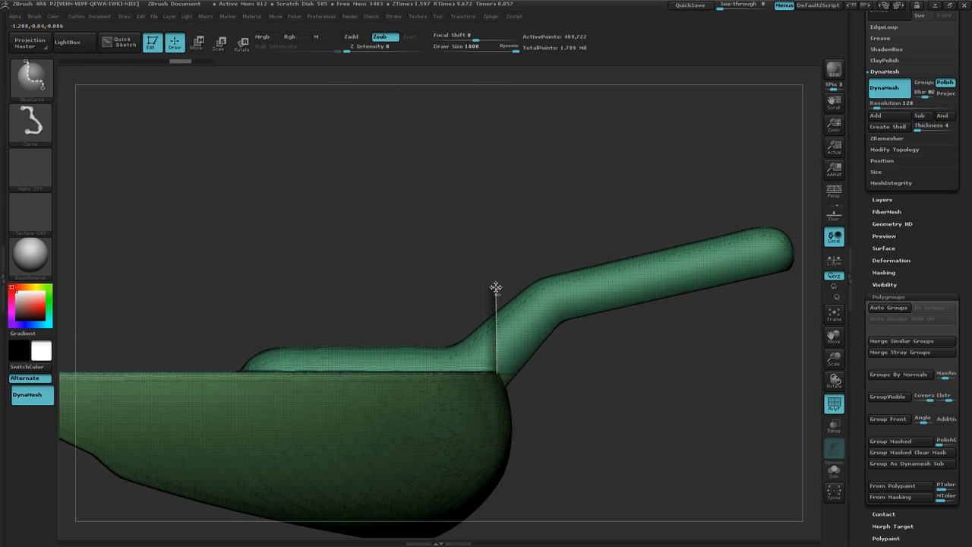
left_click_drag(495, 287, 799, 250, "ctrl+shift")
key("alt")
key("alt")
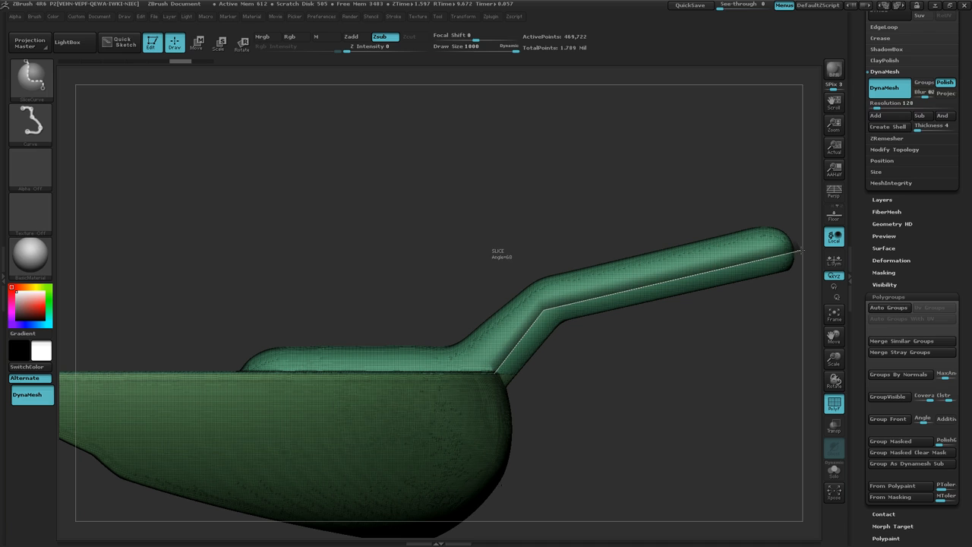
left_click_drag(801, 250, 804, 253, "ctrl+shift")
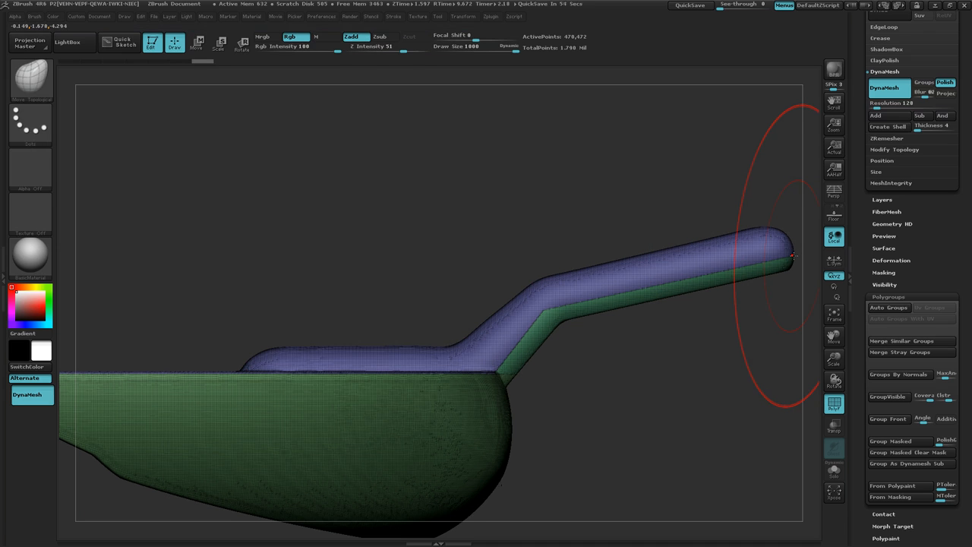
Undo the handle and rim slices, going back to the unsliced dustpan with a single polygroup.
mouse_move(631, 393)
left_mouse_down()
mouse_move(599, 380)
mouse_move(599, 401)
mouse_move(577, 372)
left_mouse_up()
key("ctrl")
key("ctrl+z")
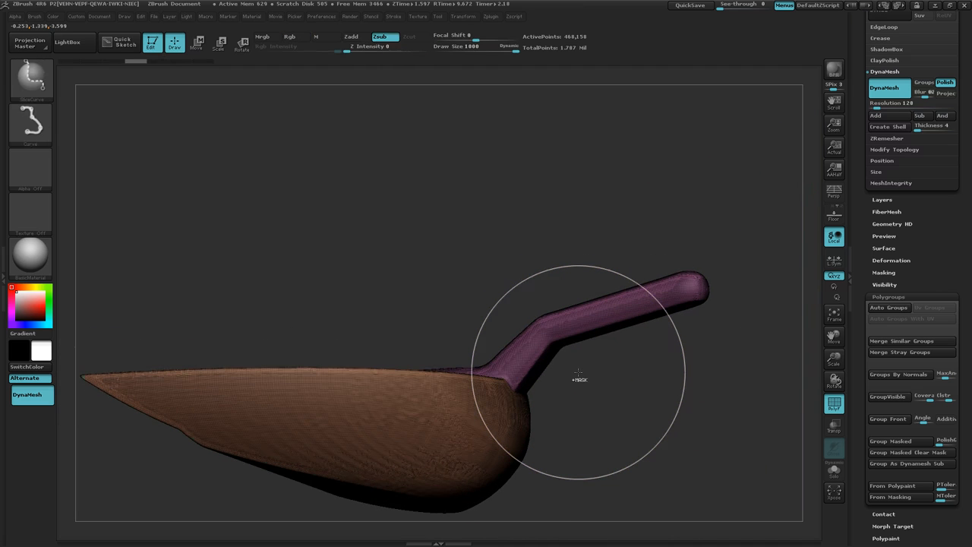
key("ctrl+shift+z")
mouse_move(575, 381)
left_mouse_down()
mouse_move(570, 400)
mouse_move(549, 393)
mouse_move(603, 433)
mouse_move(505, 401)
left_mouse_up()
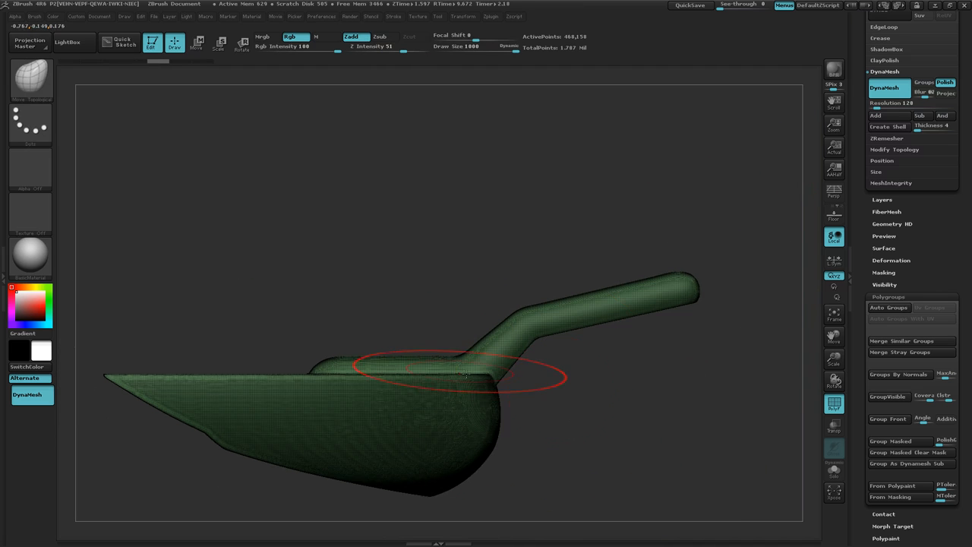
right_click_drag(558, 407, 548, 366, "ctrl")
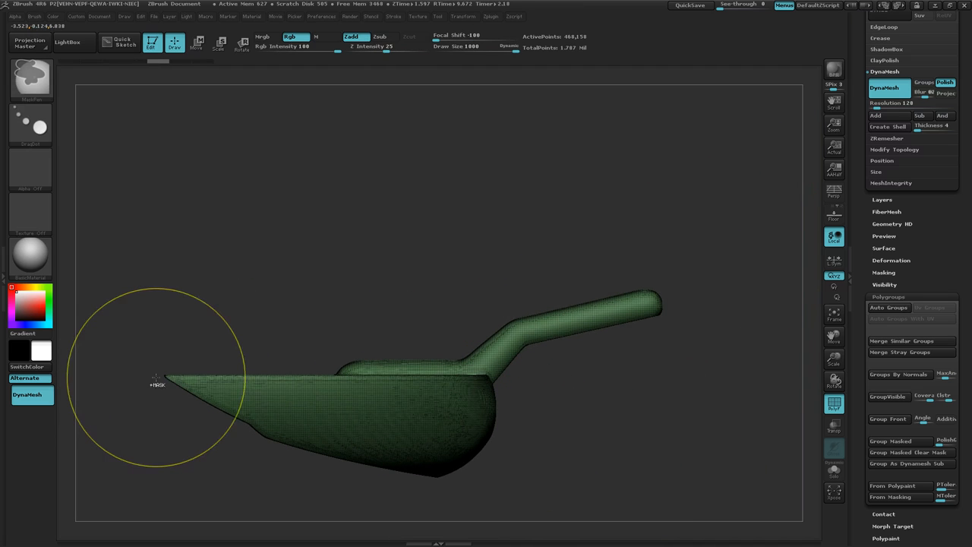
In side view, slice the dustpan with SliceCurve along the pan's rim, bending up through the middle of the handle and past its tip.
left_click_drag(149, 380, 106, 382)
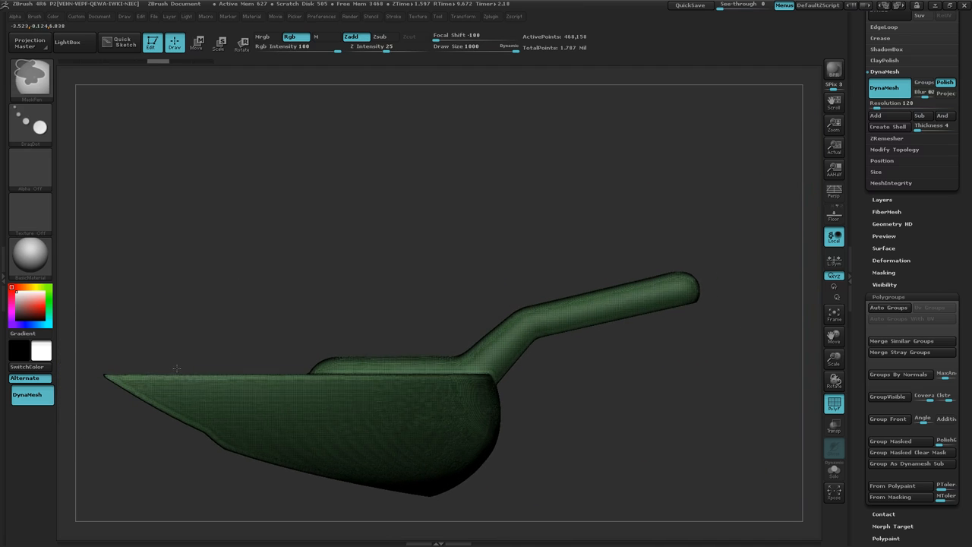
key("ctrl+shift")
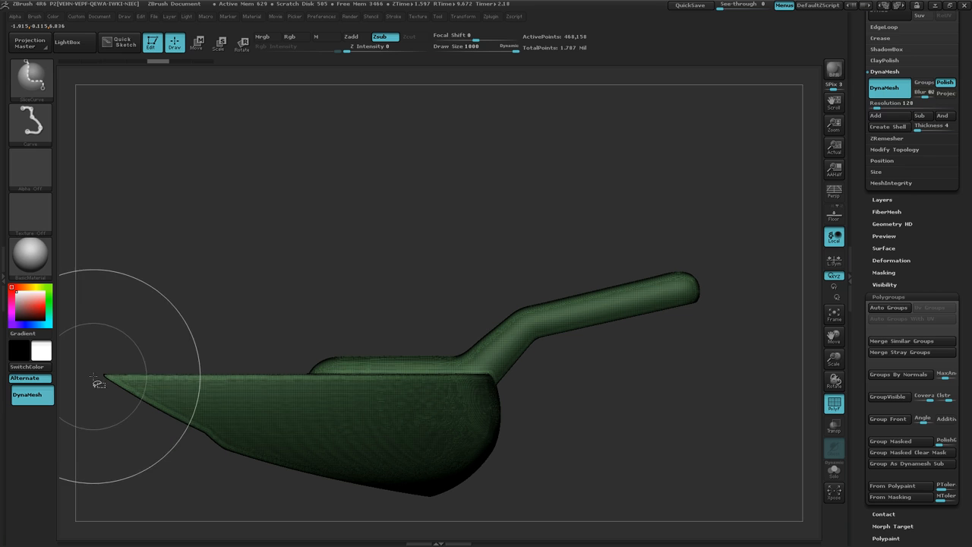
left_click_drag(93, 375, 459, 375, "ctrl+shift")
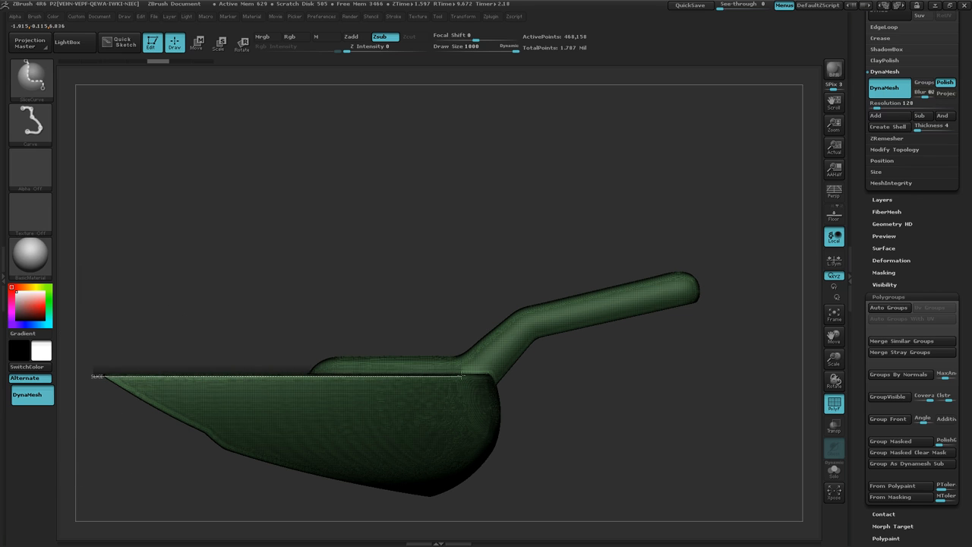
left_click_drag(459, 375, 523, 322, "ctrl+shift")
key("alt")
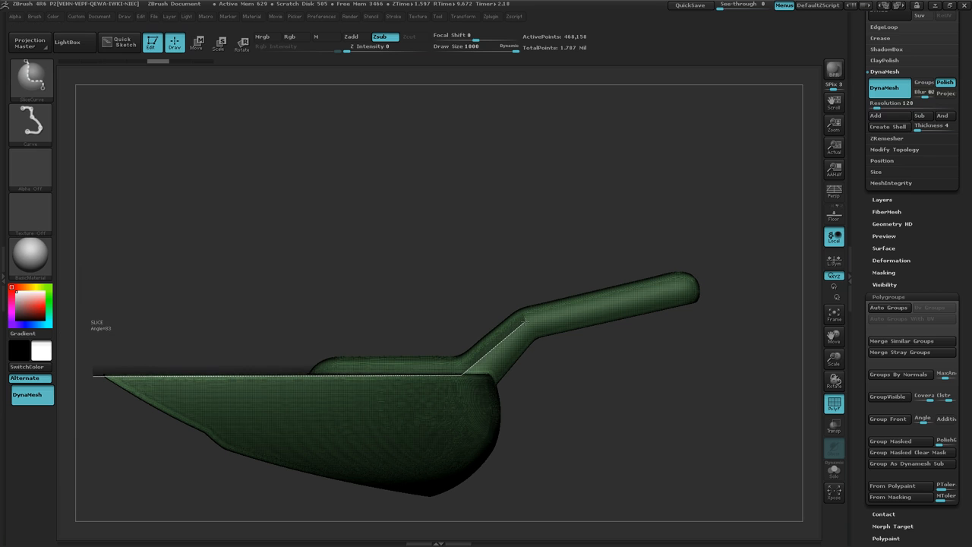
key("alt")
left_click_drag(524, 321, 721, 277)
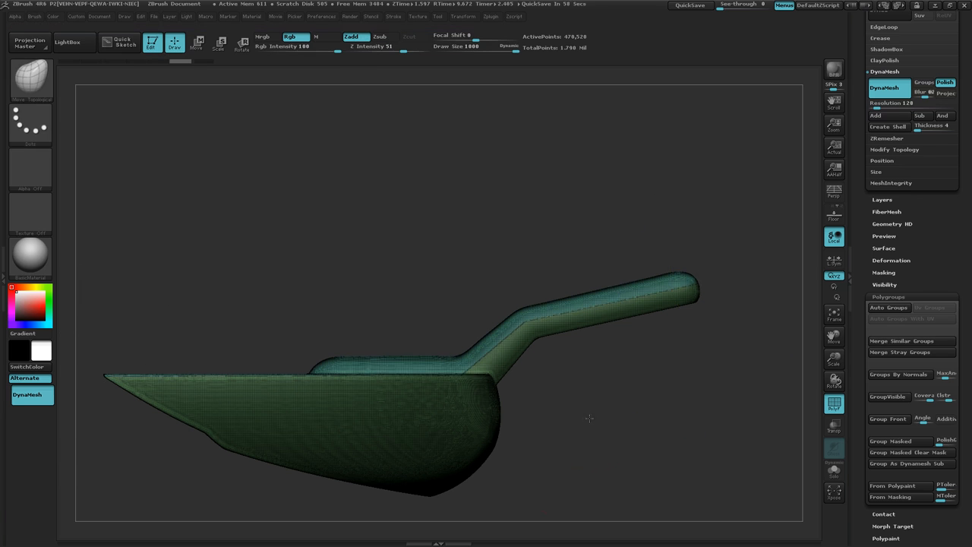
Slice across the pan's pointed front end in side view with a slanted SliceCurve line and inspect the separated wedge.
mouse_move(607, 399)
left_mouse_down()
mouse_move(598, 435)
mouse_move(455, 379)
left_mouse_up()
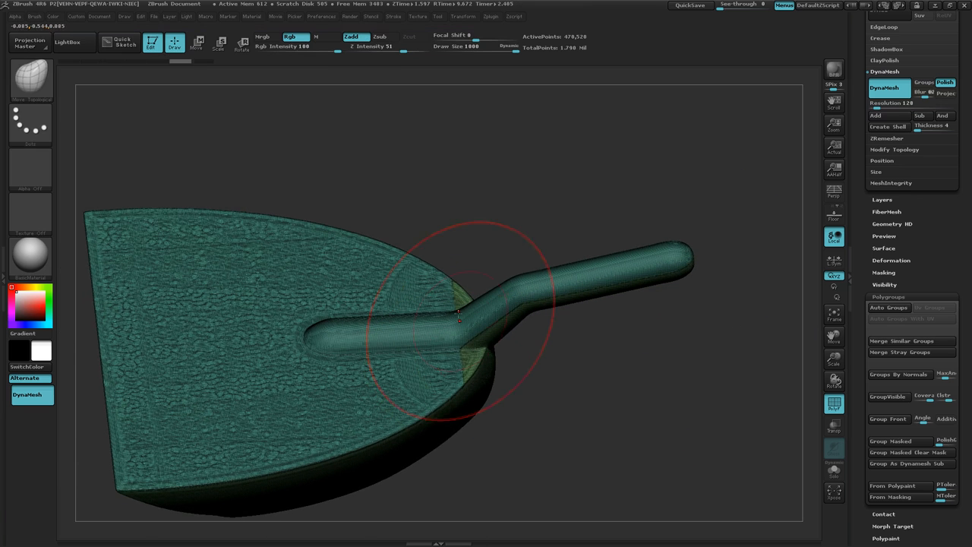
mouse_move(571, 412)
left_mouse_down()
mouse_move(568, 347)
mouse_move(580, 376)
mouse_move(523, 410)
mouse_move(471, 425)
mouse_move(311, 387)
left_mouse_up()
mouse_move(224, 427)
right_mouse_down("ctrl")
mouse_move(201, 455)
mouse_move(234, 433)
right_mouse_up("ctrl")
right_click_drag(126, 424, 349, 366, "alt")
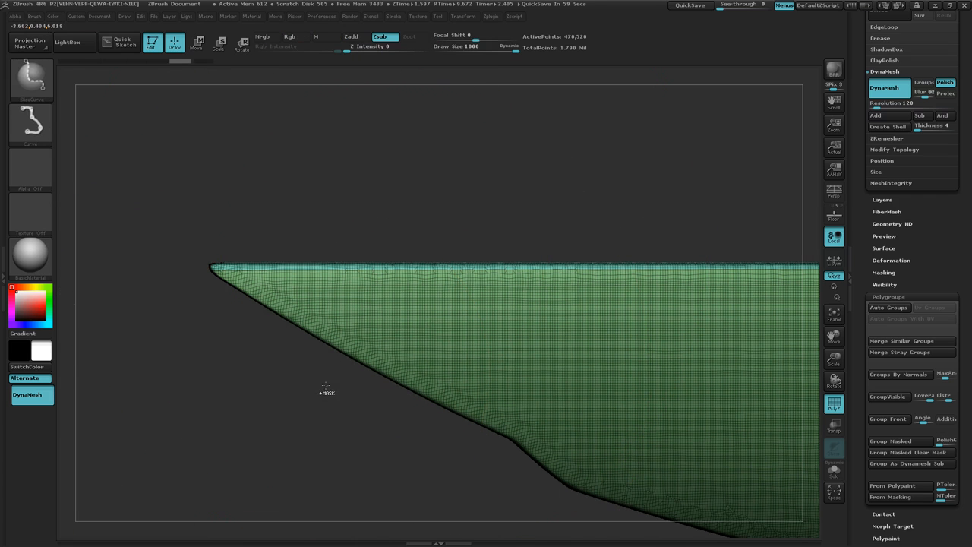
mouse_move(326, 384)
left_mouse_down("ctrl+shift")
mouse_move(388, 307)
mouse_move(404, 225)
mouse_move(365, 212)
mouse_move(390, 220)
mouse_move(375, 215)
left_mouse_up("ctrl+shift")
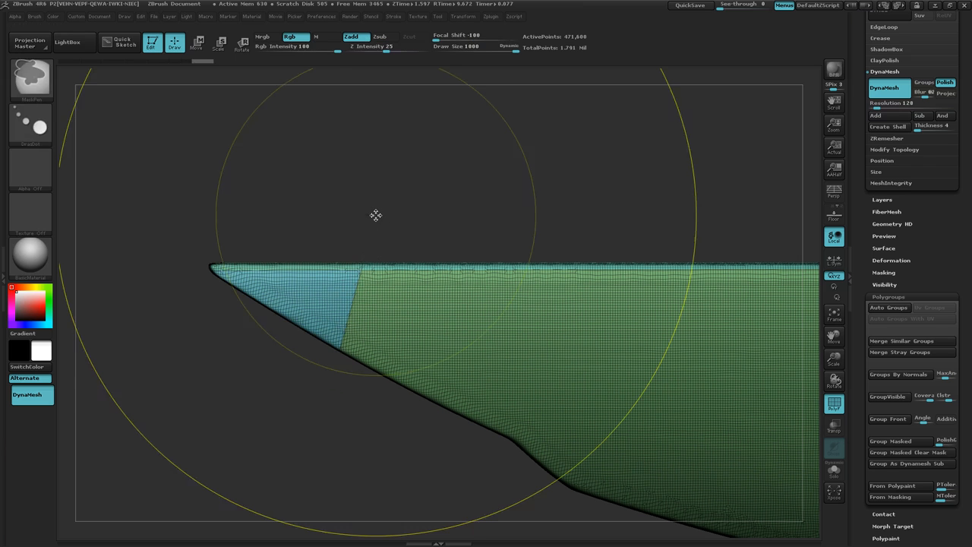
mouse_move(412, 410)
right_mouse_down("ctrl")
mouse_move(386, 301)
mouse_move(441, 380)
mouse_move(479, 340)
right_mouse_up("ctrl")
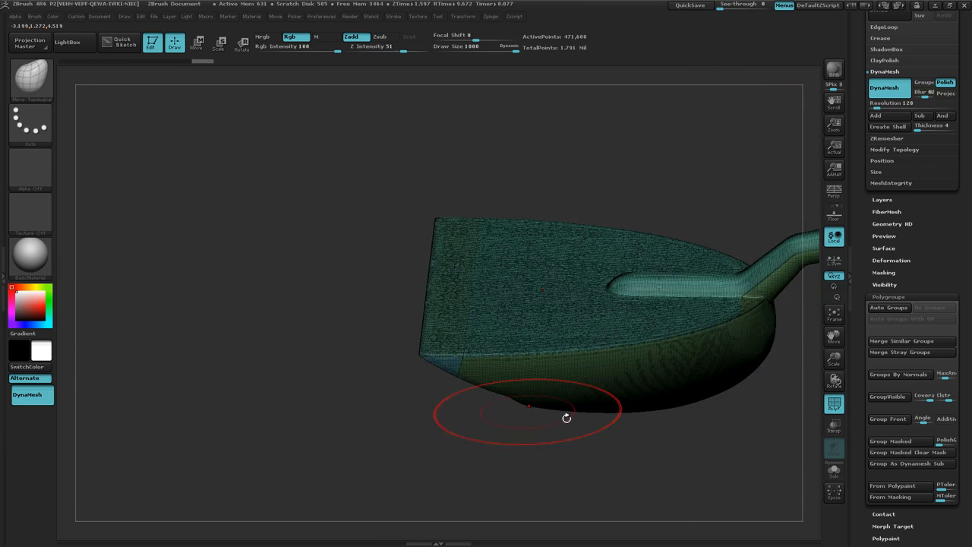
right_click_drag(616, 420, 490, 403, "alt")
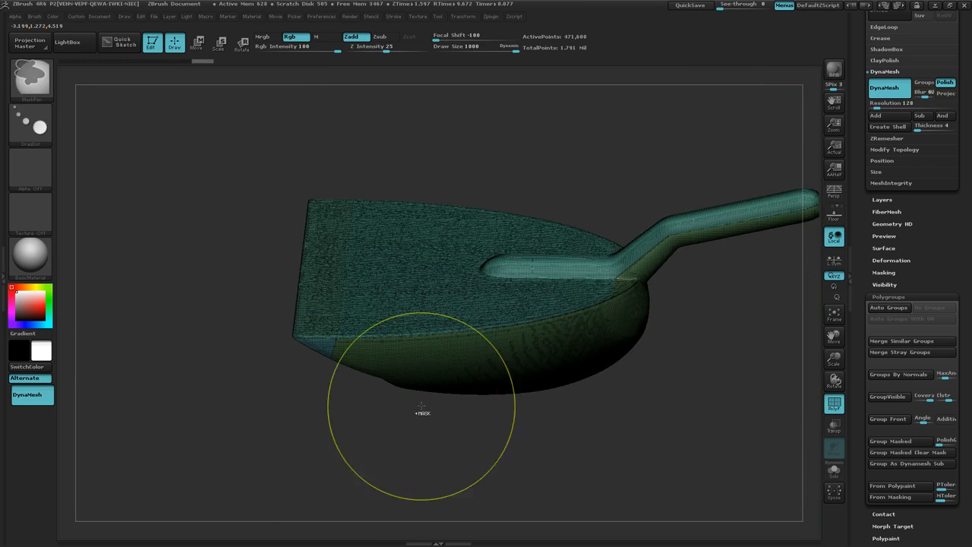
right_click_drag(423, 412, 463, 386, "ctrl")
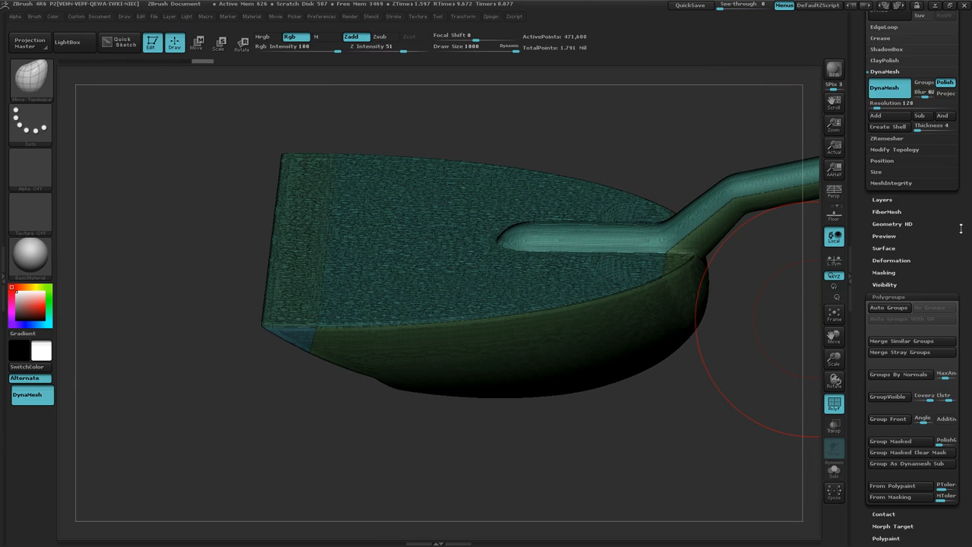
Set the Panel Loops thickness to 0.05 in the EdgeLoop settings and try Panel Loops around the dustpan's polygroups.
left_click_drag(960, 228, 966, 294)
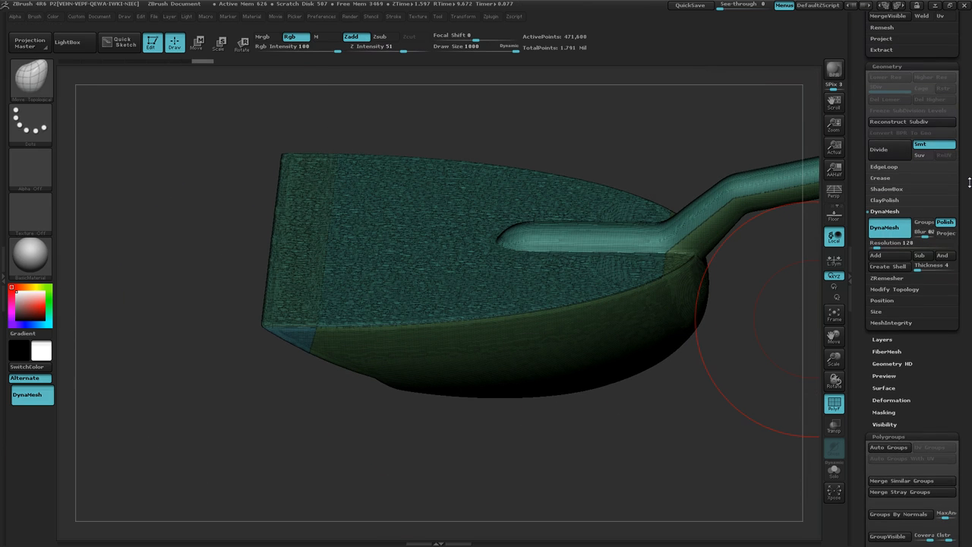
left_click(884, 166)
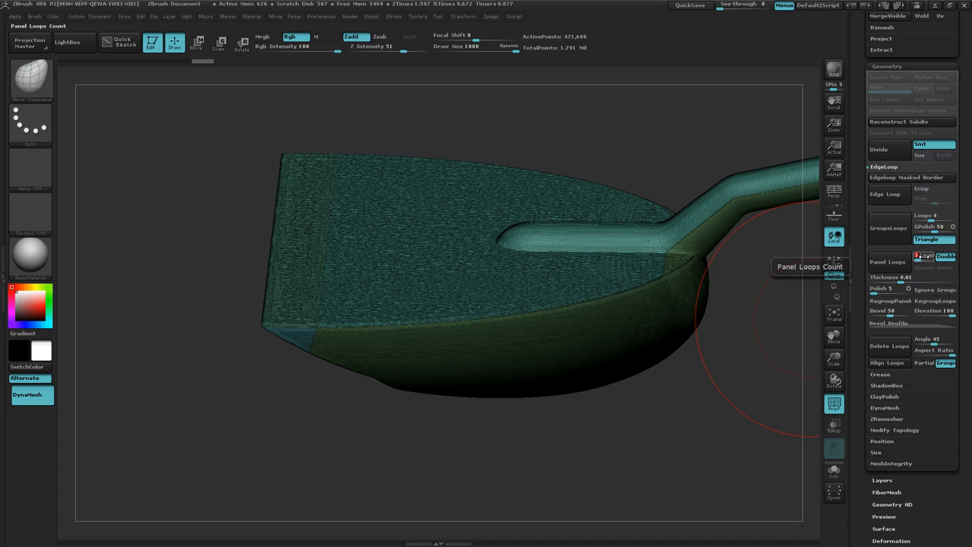
left_click(911, 280)
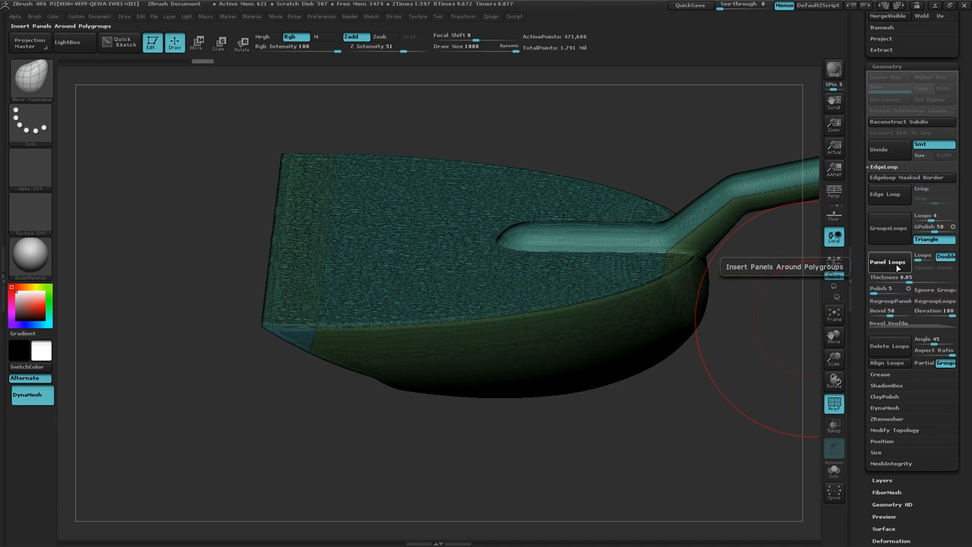
mouse_move(611, 415)
left_mouse_down()
mouse_move(609, 391)
mouse_move(394, 370)
left_mouse_up()
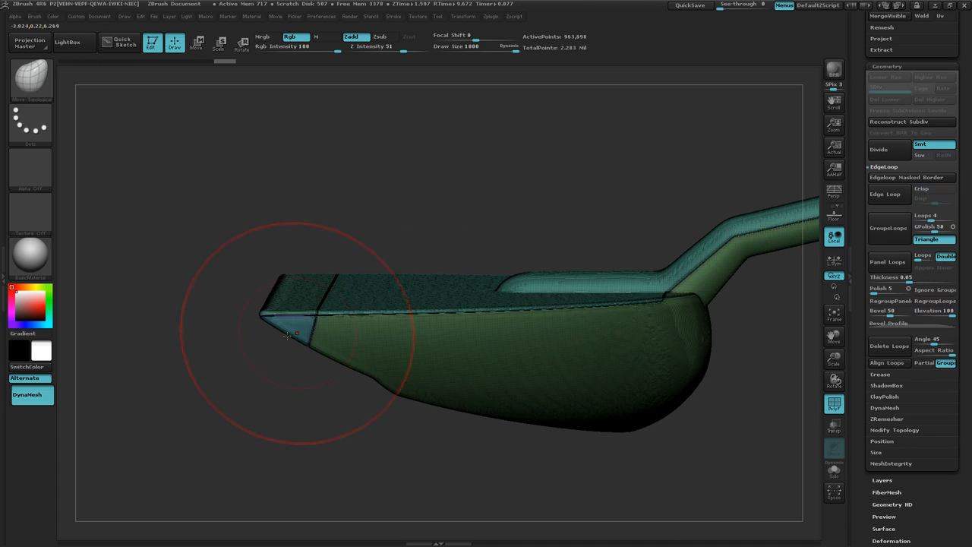
Undo the panel loops and the slice across the pan's front end.
key("ctrl+z")
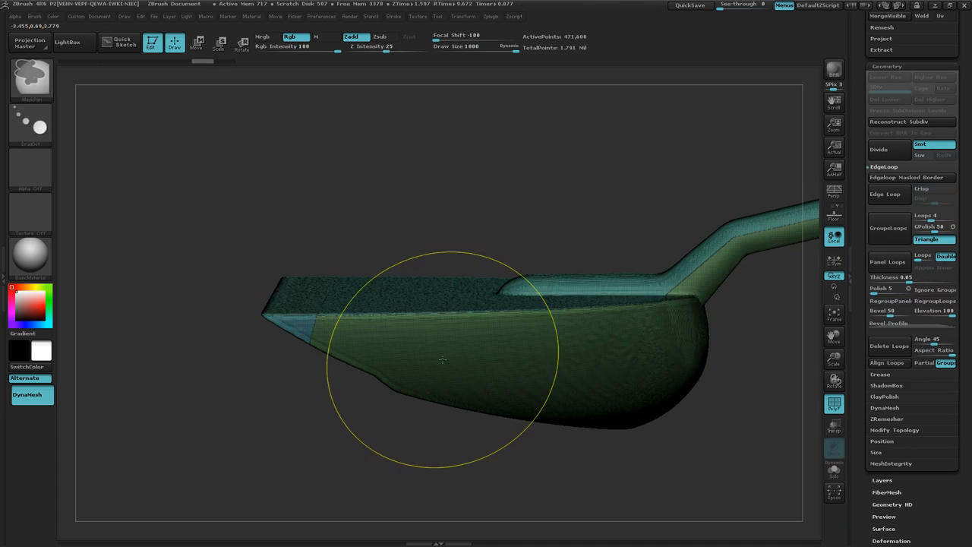
key("ctrl+z")
right_click_drag(278, 389, 285, 388, "ctrl")
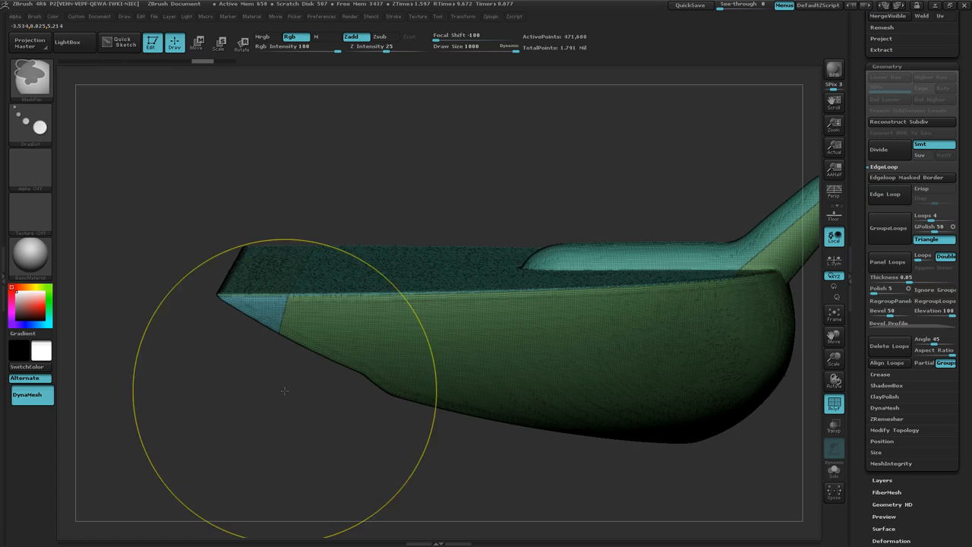
key("ctrl+z")
Slice the pan's front end in side view with a steep SliceCurve line close to the tip, separating only a narrow lip.
left_click_drag(229, 336, 242, 332)
key("ctrl+shift")
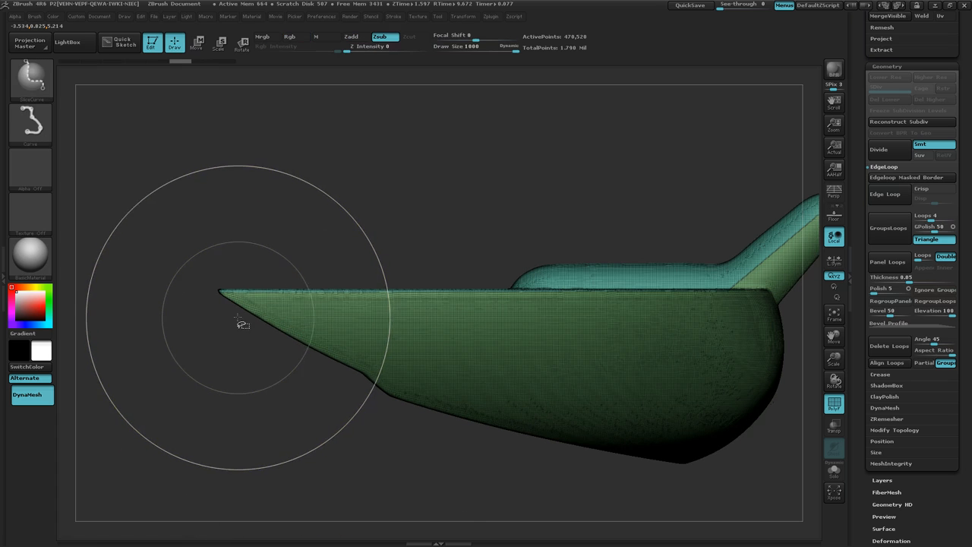
mouse_move(240, 312)
left_mouse_down("ctrl+shift")
mouse_move(266, 257)
mouse_move(261, 245)
left_mouse_up("ctrl+shift")
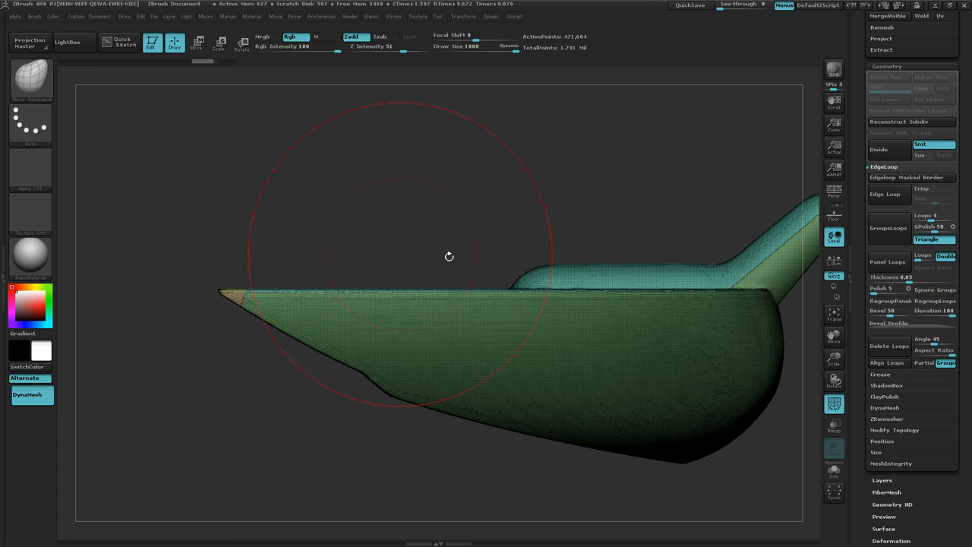
Insert Panel Loops around the polygroups of the dustpan with the narrow front lip and inspect the panel seams.
left_click_drag(519, 246, 760, 334)
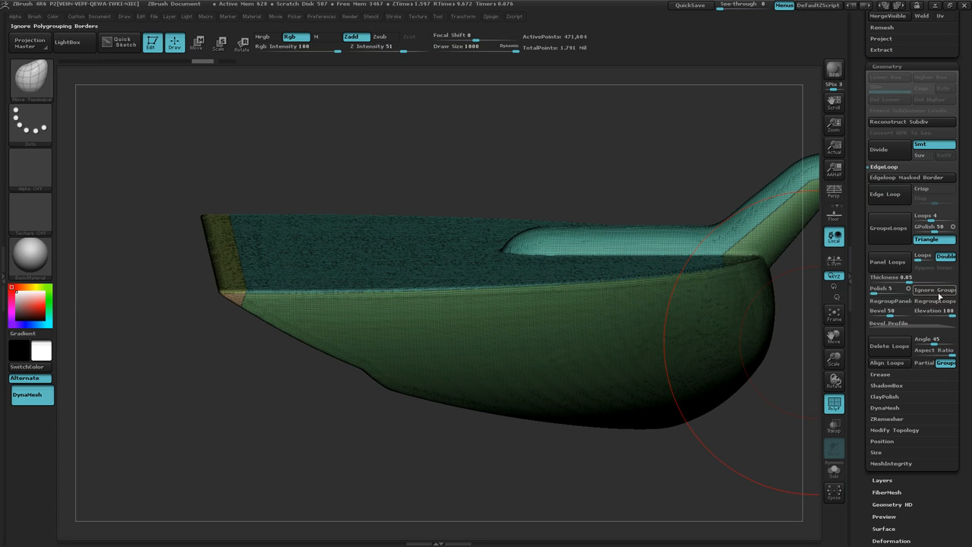
left_click(888, 263)
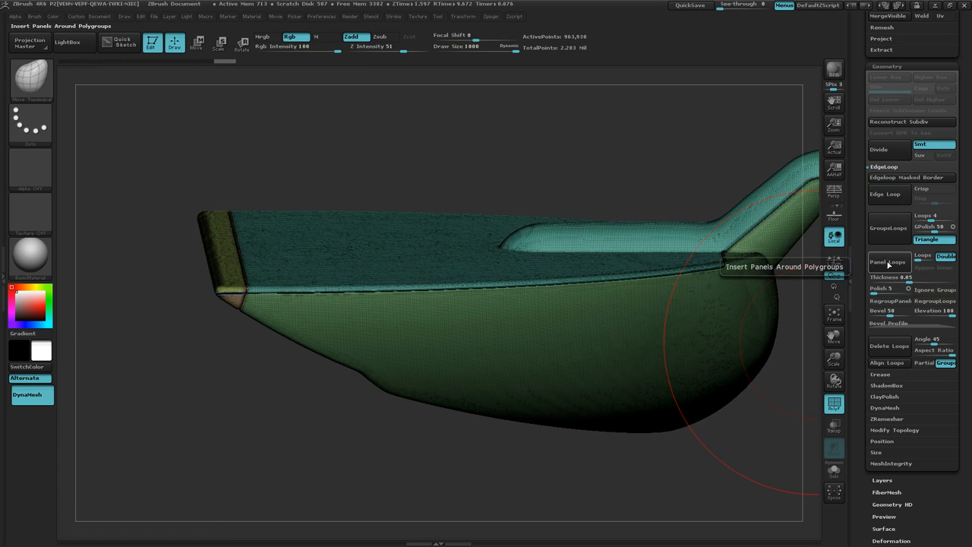
left_click_drag(575, 352, 625, 353)
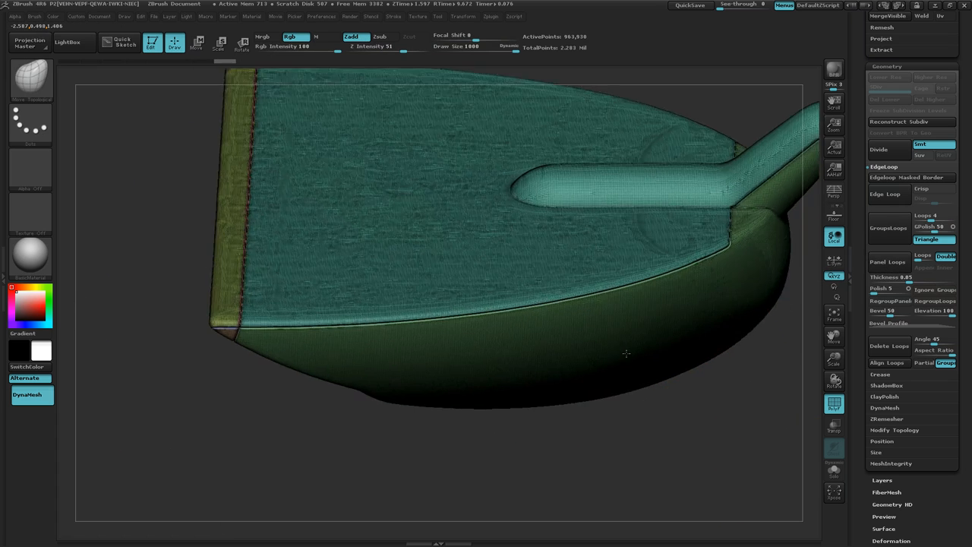
mouse_move(626, 353)
right_mouse_down()
mouse_move(632, 335)
mouse_move(633, 349)
mouse_move(622, 340)
mouse_move(445, 329)
right_mouse_up()
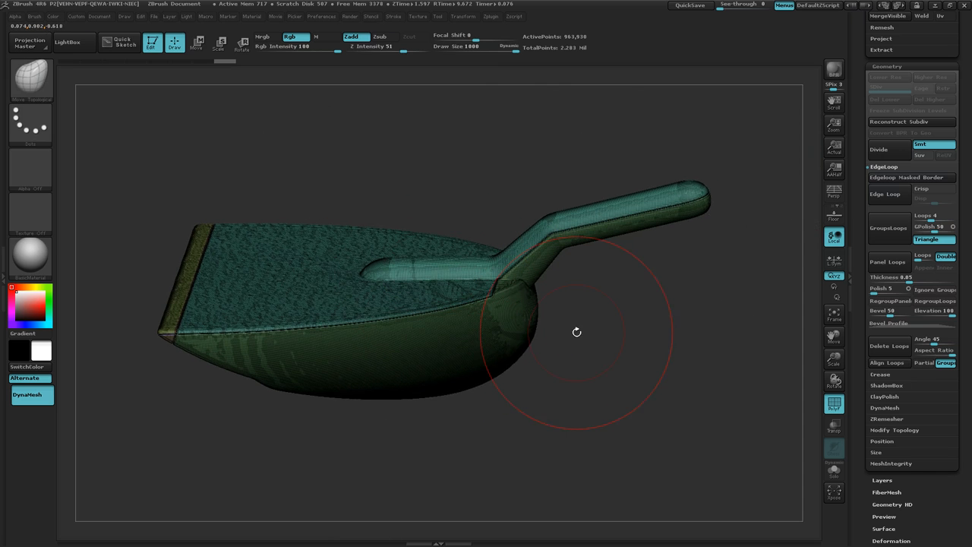
right_click_drag(367, 409, 430, 402)
With the SelectRect brush, isolate the green lower panel of the pan and handle, and invert the visibility to hide it instead.
left_click(30, 76, "ctrl+shift")
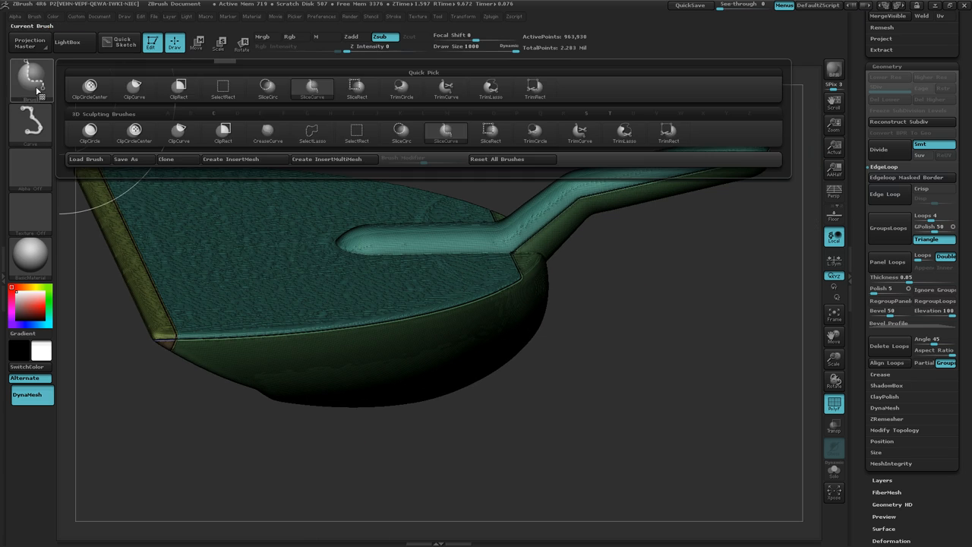
left_click(223, 86)
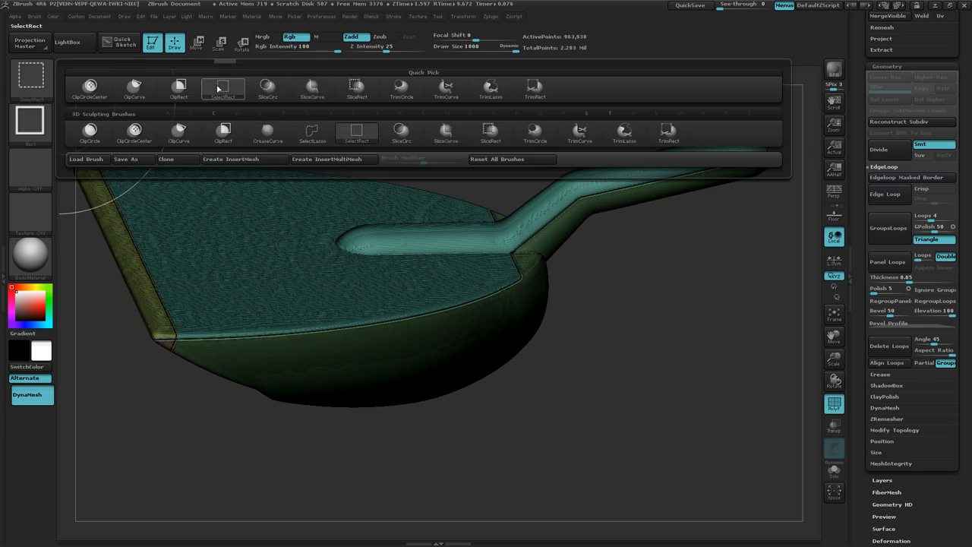
mouse_move(366, 327)
right_mouse_down("ctrl")
mouse_move(372, 311)
mouse_move(375, 320)
right_mouse_up("ctrl")
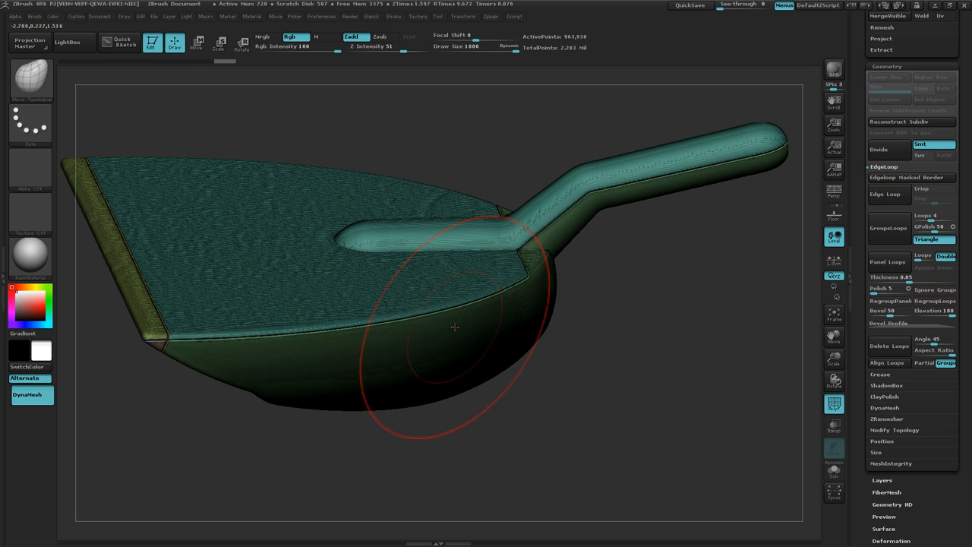
key("ctrl+shift")
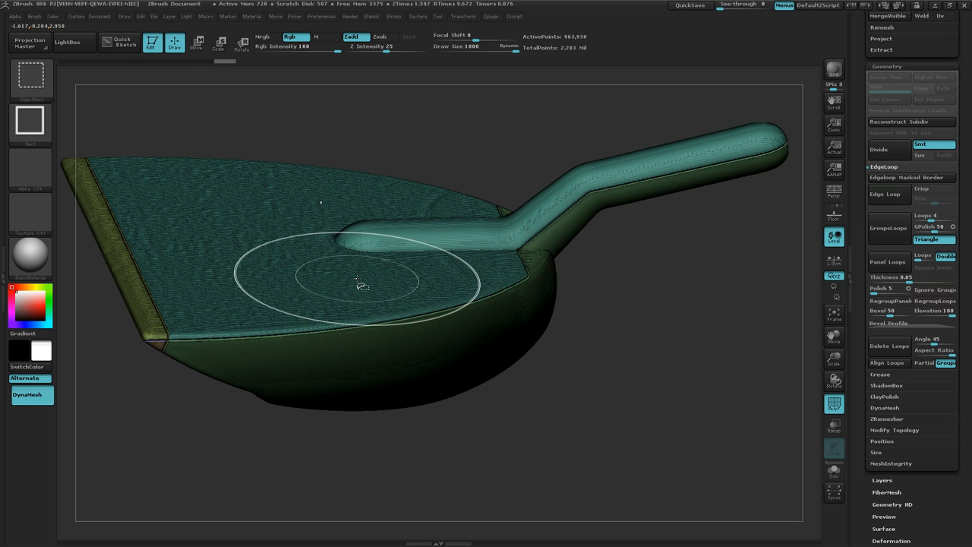
left_click(385, 355, "ctrl+shift")
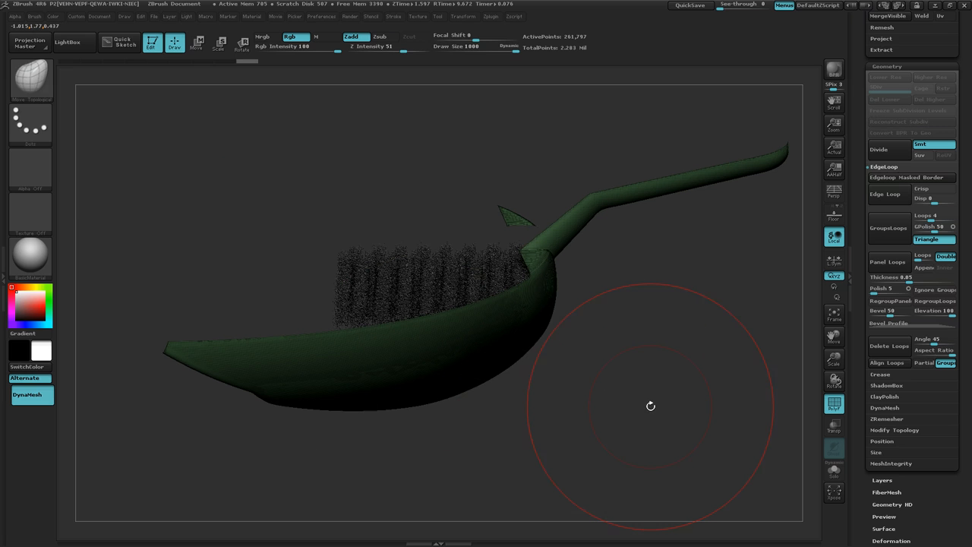
left_click_drag(630, 398, 678, 431, "ctrl+shift")
mouse_move(612, 431)
left_mouse_down()
mouse_move(601, 403)
mouse_move(613, 430)
left_mouse_up()
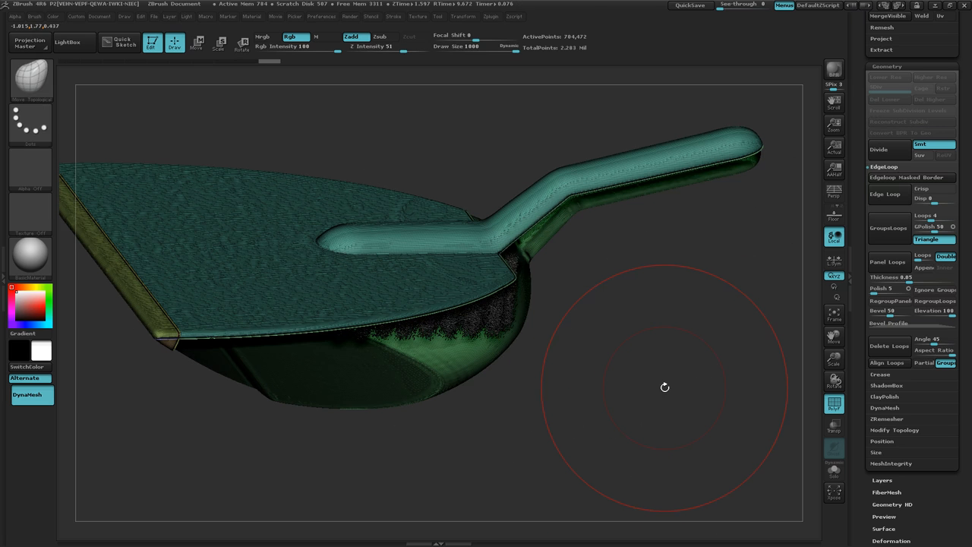
Turn on Double-sided display for the visible parts and inspect the dustpan from underneath.
key("space")
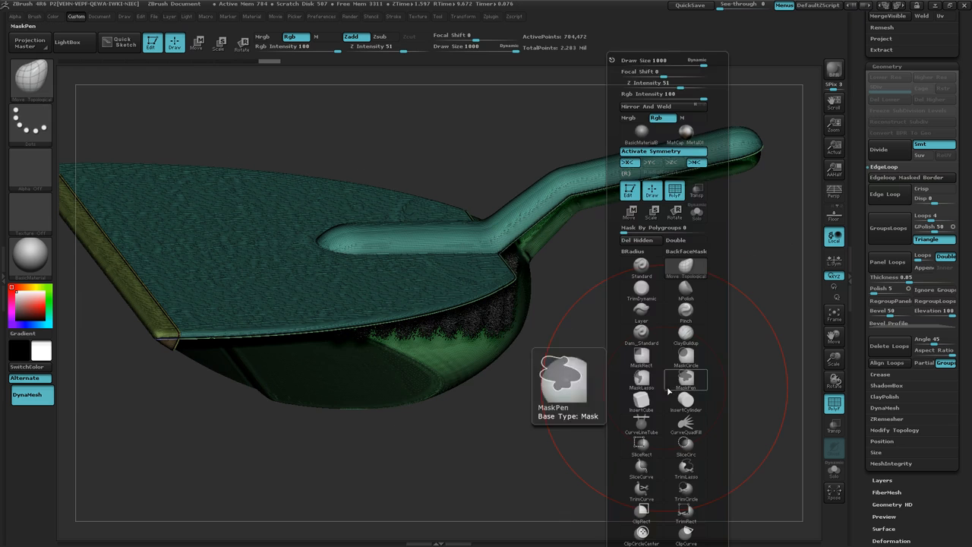
left_click(703, 242)
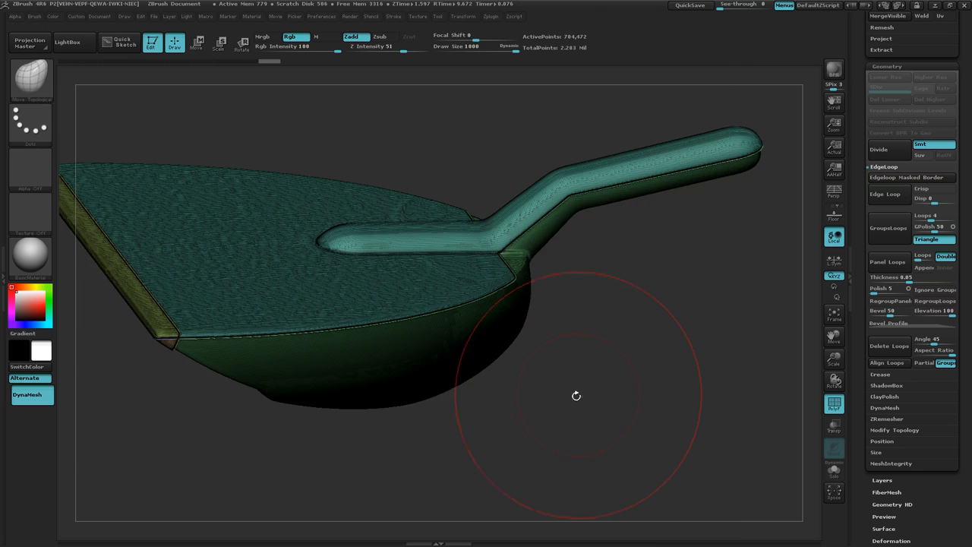
left_click_drag(623, 349, 499, 209)
key("ctrl+shift")
left_click(493, 203, "ctrl+shift")
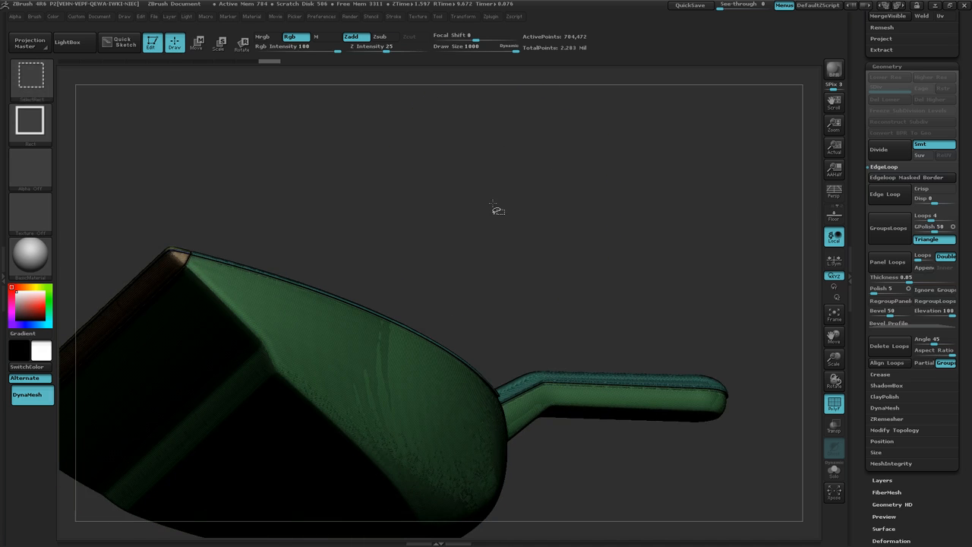
Extend the visibility of the isolated teal top panel to its complete shell with Grow All, and group the visible polygons as one polygroup.
mouse_move(460, 203)
left_mouse_down()
mouse_move(447, 243)
mouse_move(344, 278)
left_mouse_up()
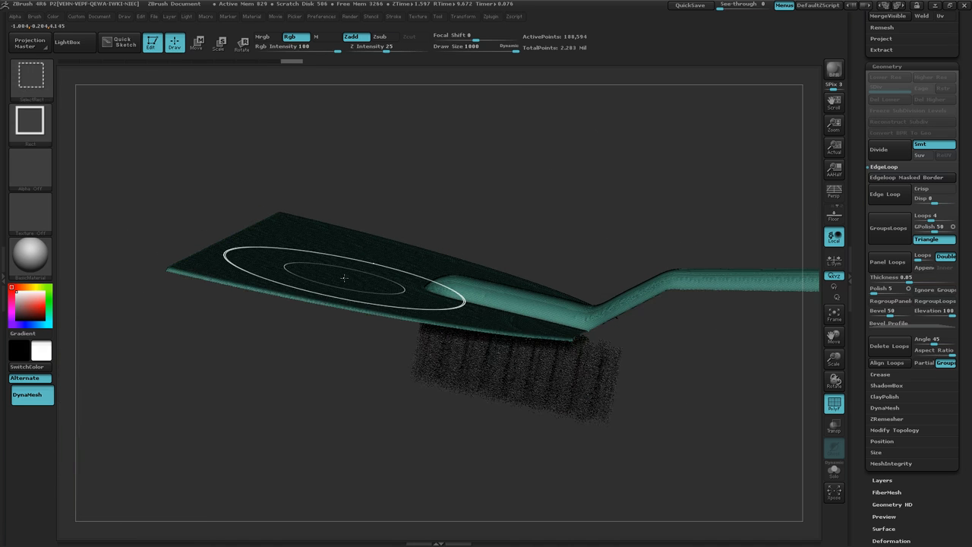
mouse_move(374, 409)
left_mouse_down()
mouse_move(375, 365)
mouse_move(393, 374)
mouse_move(364, 385)
left_mouse_up()
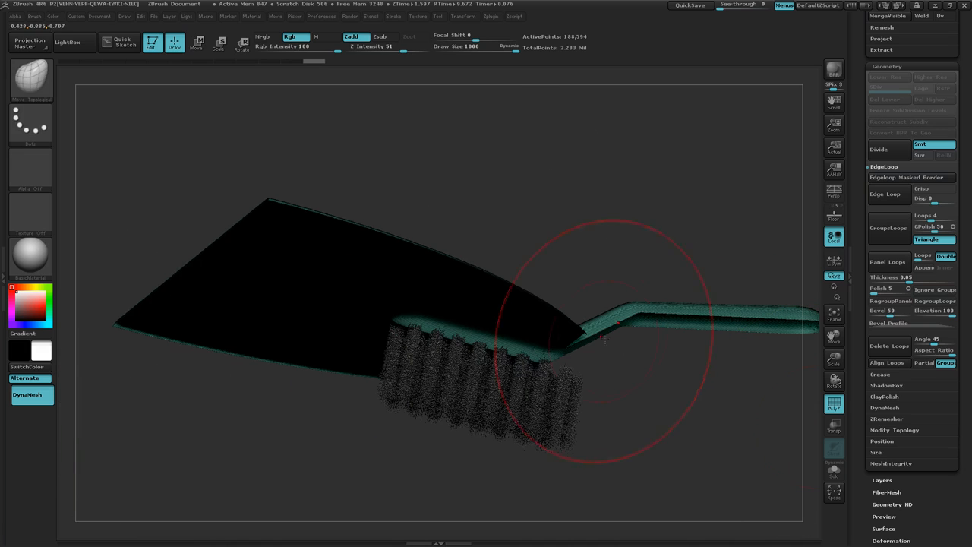
left_click_drag(965, 429, 958, 348)
left_click(911, 341)
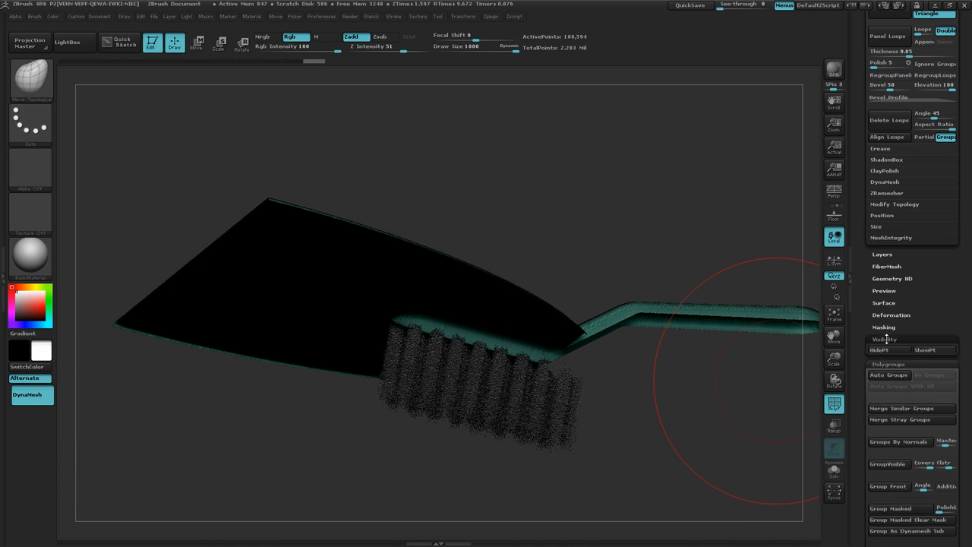
left_click(892, 373)
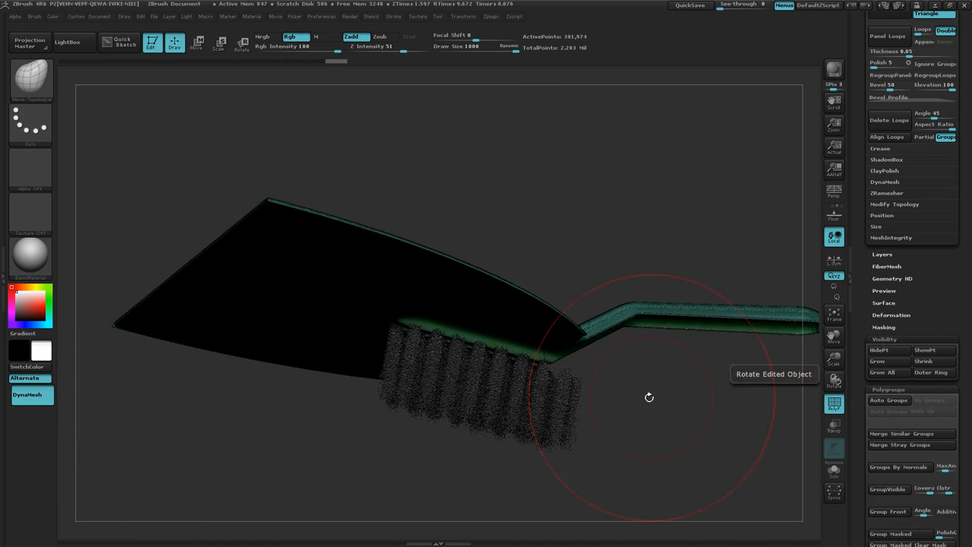
mouse_move(649, 397)
left_mouse_down()
mouse_move(630, 319)
mouse_move(630, 420)
mouse_move(782, 420)
left_mouse_up()
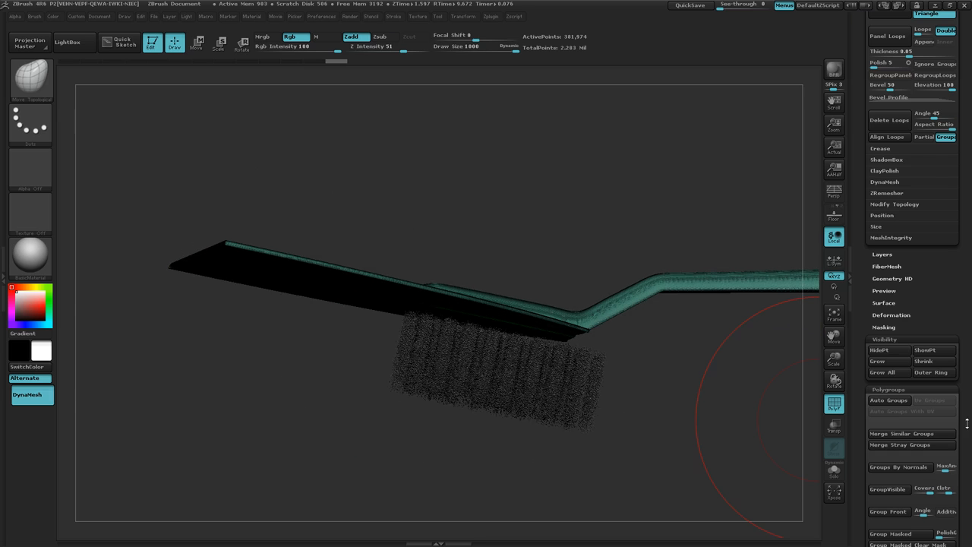
left_click_drag(967, 422, 967, 356)
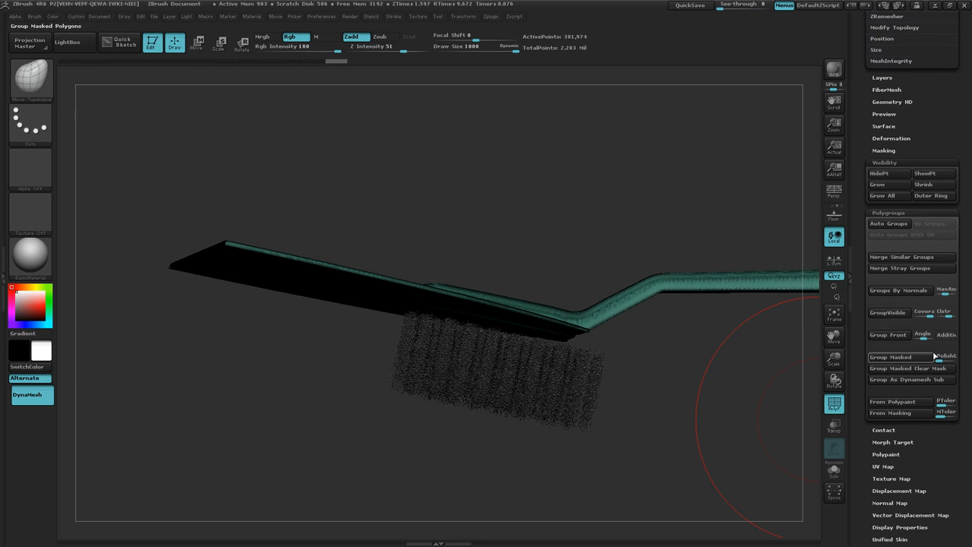
left_click(887, 312)
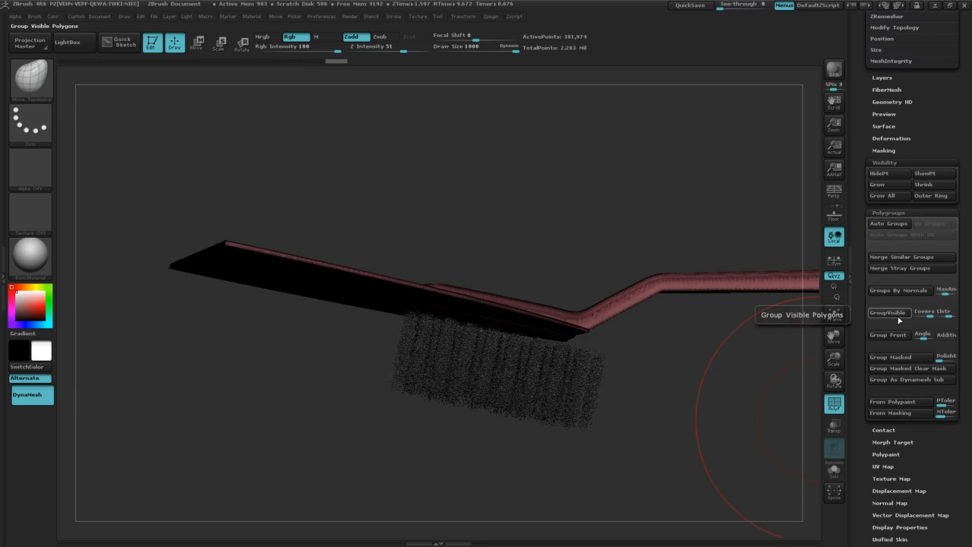
Isolate the green lower pan and handle panel, extend it to its whole shell with Grow All, and group it as one polygroup.
left_click(707, 425, "ctrl+shift")
left_click_drag(695, 427, 452, 296)
mouse_move(463, 299)
right_mouse_down()
mouse_move(459, 318)
mouse_move(457, 305)
right_mouse_up()
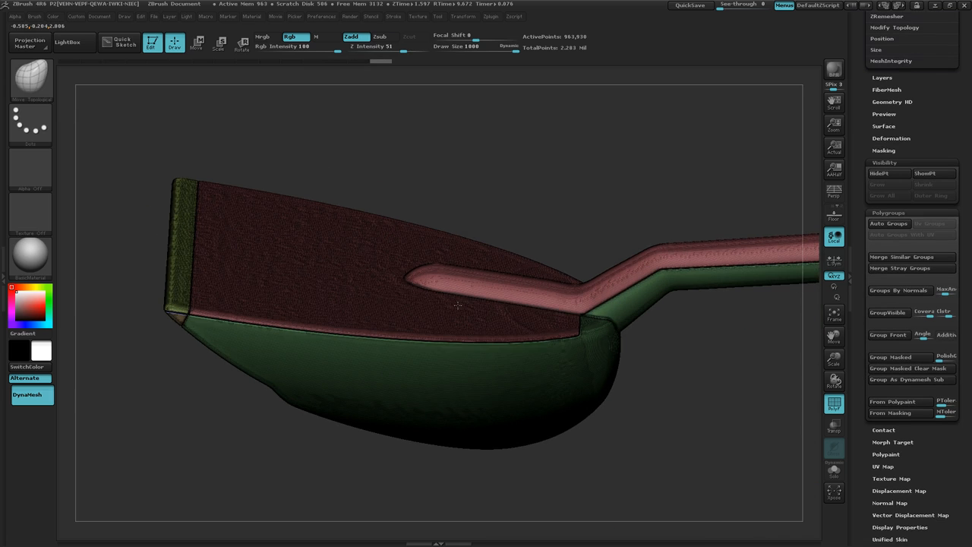
left_click(520, 397, "ctrl+shift")
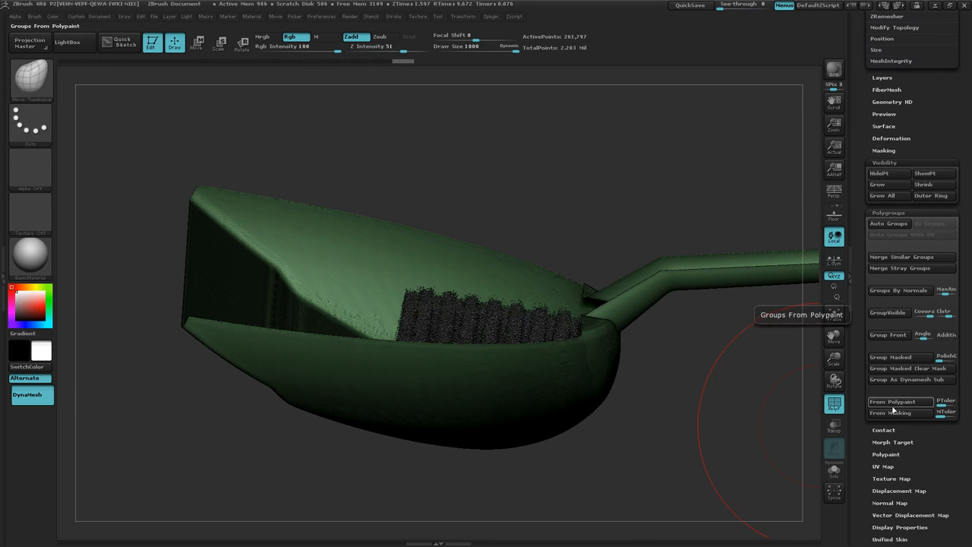
left_click(890, 199)
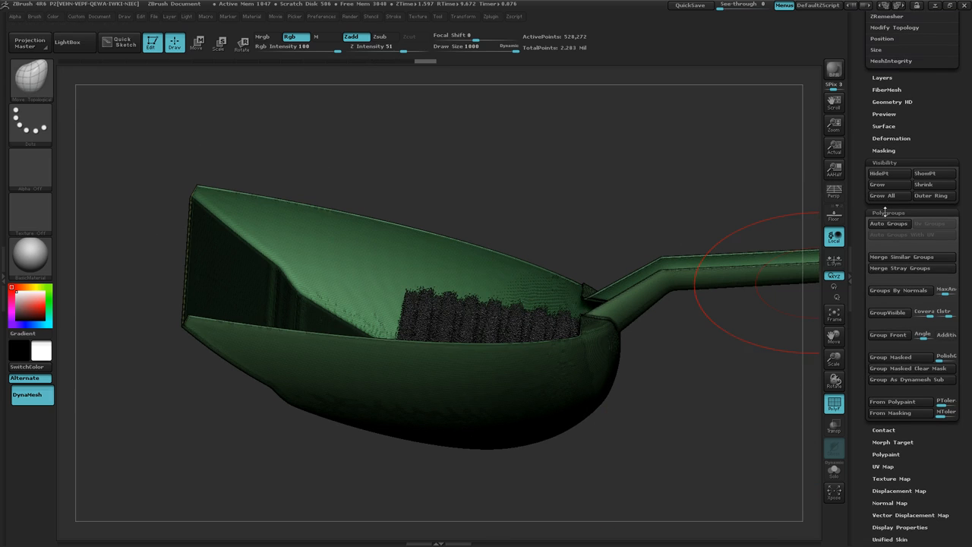
left_click(889, 314)
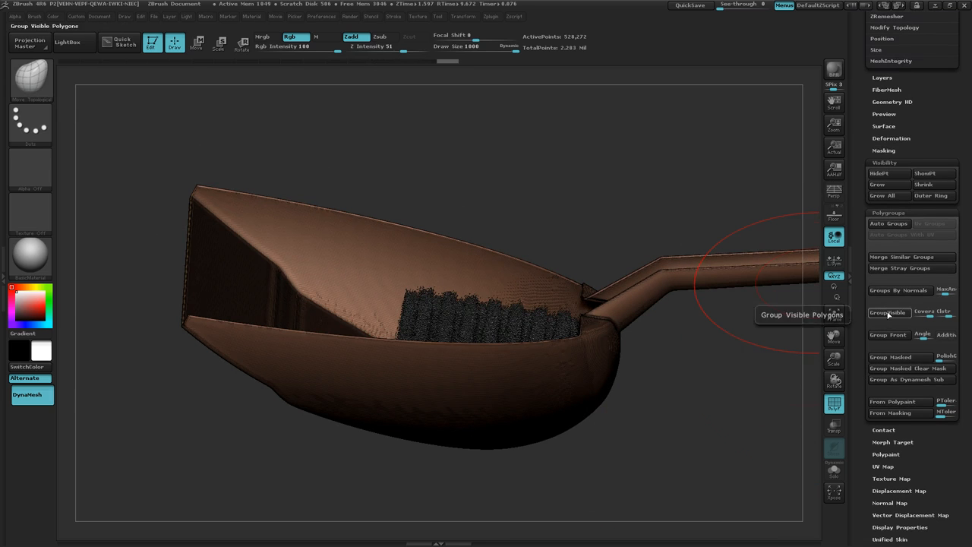
Isolate the tan strip on the underside of the front lip, extend it with Grow All, and merge its visible polygons into one polygroup.
left_click(700, 413, "ctrl+shift")
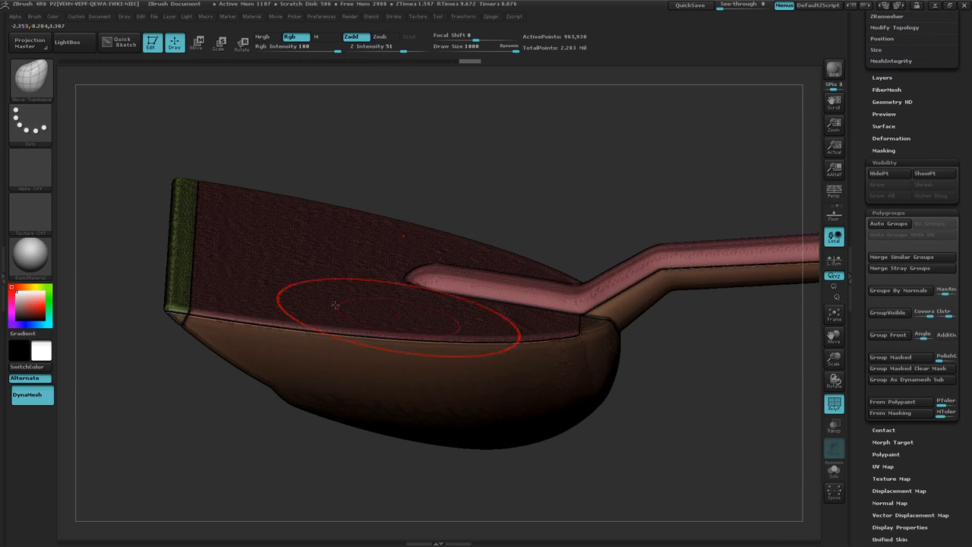
right_click_drag(198, 238, 239, 271)
right_click_drag(296, 258, 345, 299, "ctrl")
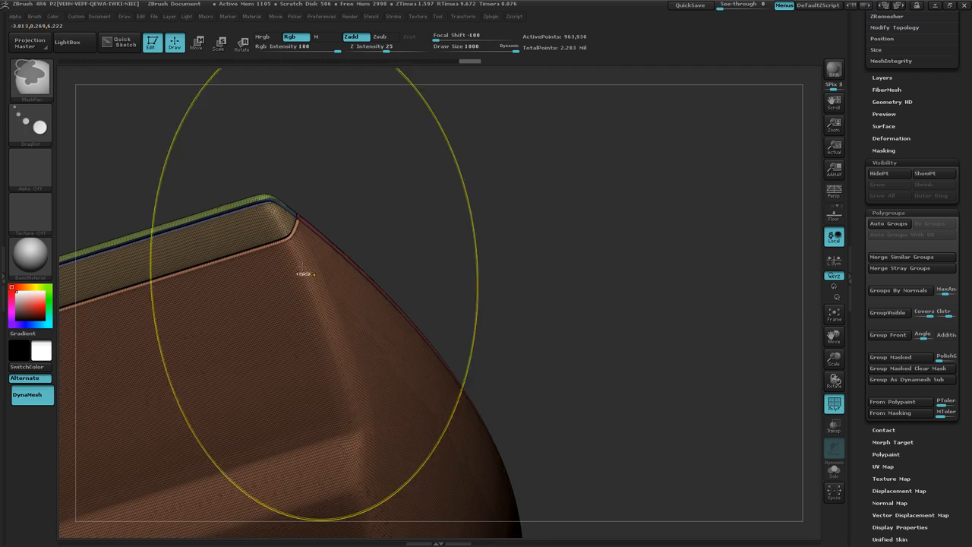
left_click(253, 237, "ctrl+shift")
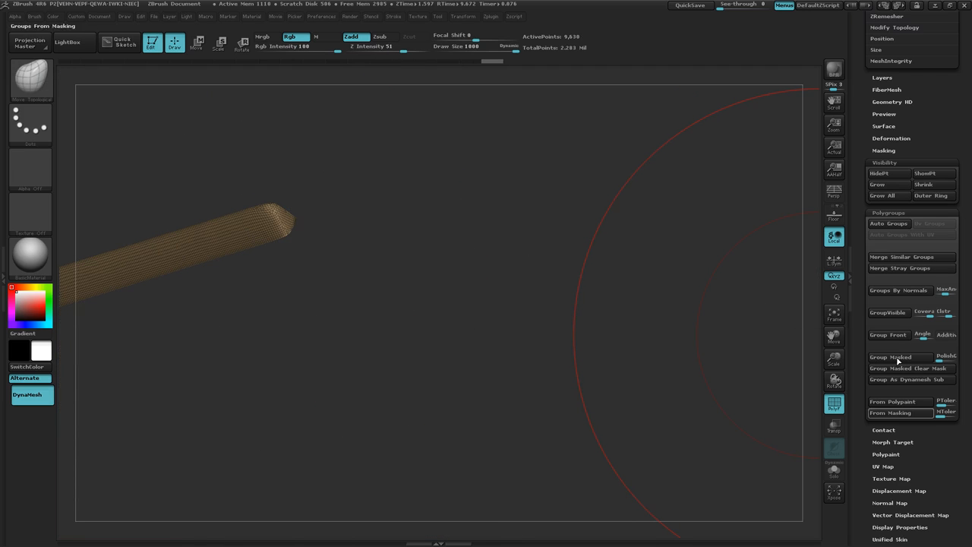
left_click(883, 195)
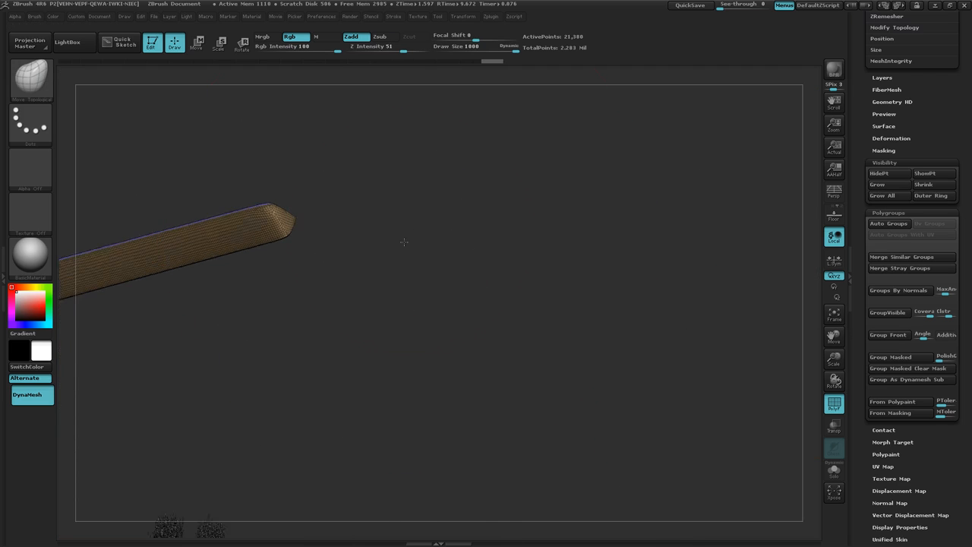
left_click_drag(403, 234, 369, 285)
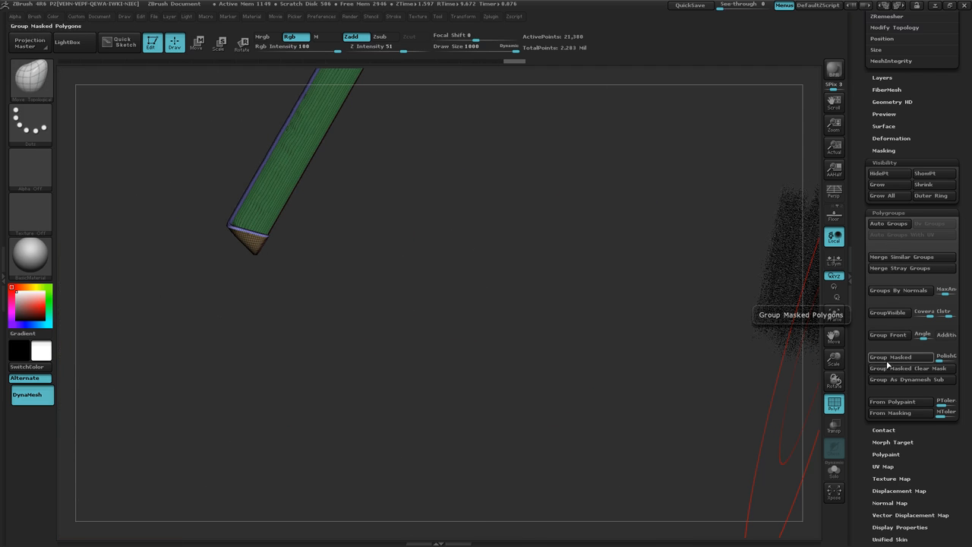
left_click(887, 314)
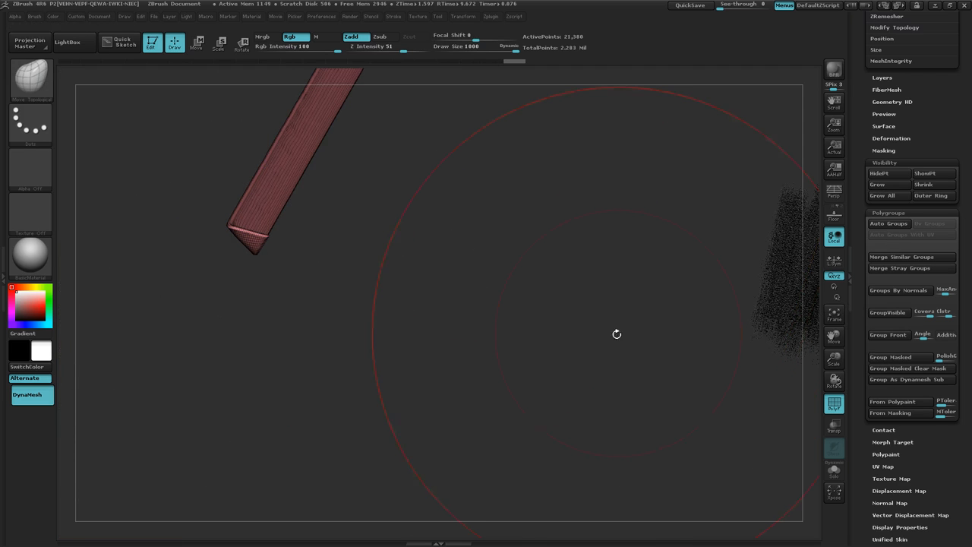
Isolate the yellow-green strip on the upper side of the front lip, extend it with Grow All, and group it as one polygroup.
left_click(531, 407, "ctrl+shift")
right_click_drag(552, 405, 545, 397, "ctrl")
right_click_drag(652, 416, 657, 416)
mouse_move(583, 416)
right_mouse_down()
mouse_move(581, 375)
mouse_move(577, 426)
right_mouse_up()
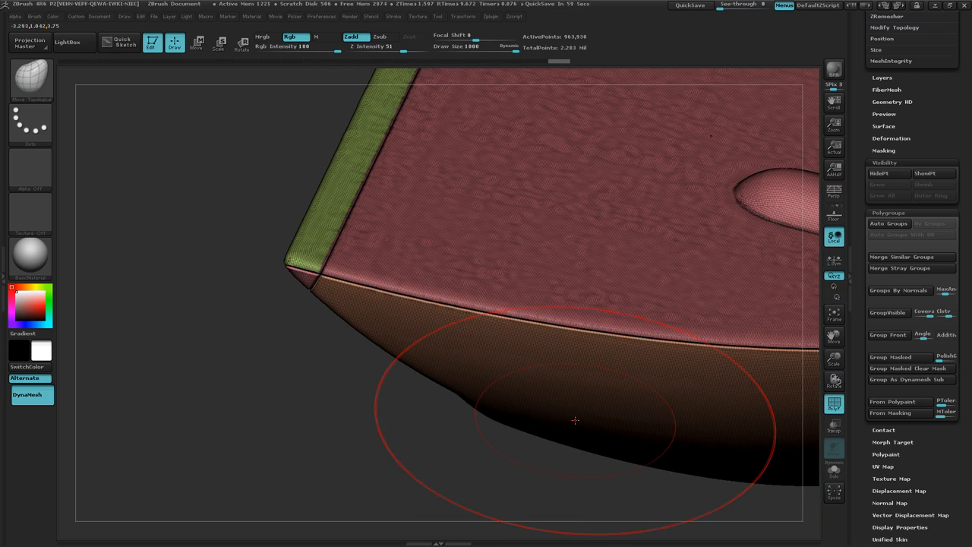
left_click(334, 230, "ctrl+shift")
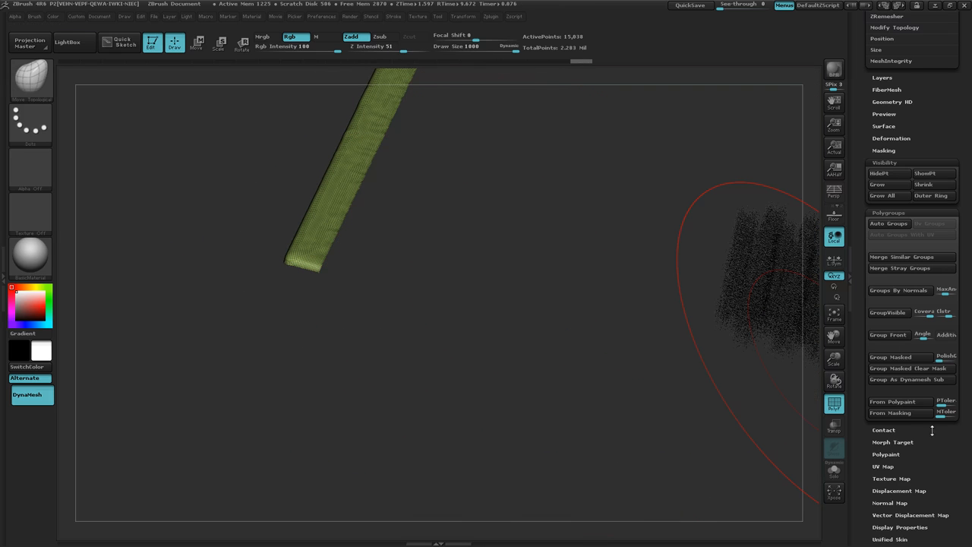
scroll(954, 438, "down", 2)
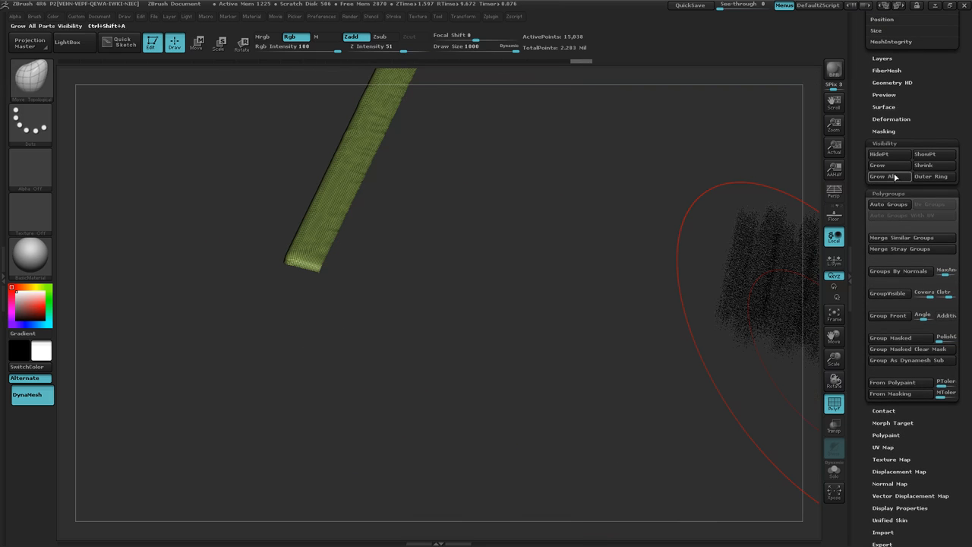
left_click(894, 176)
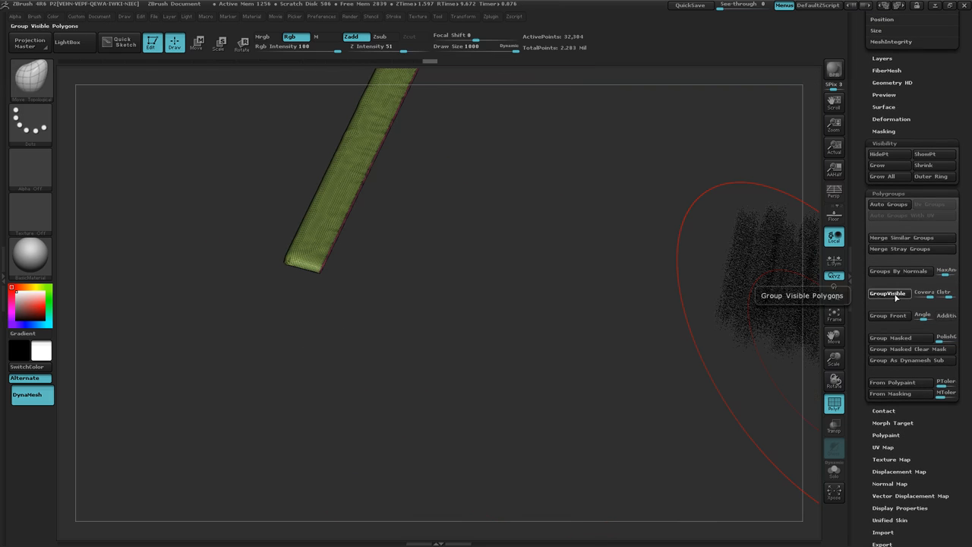
left_click(471, 408, "ctrl+shift")
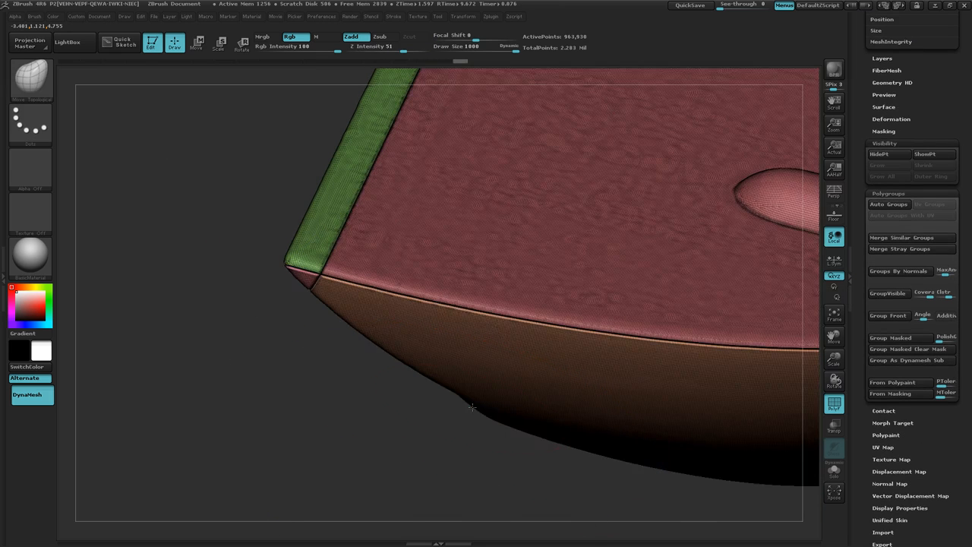
Isolate the pink top panel with the upper handle half, and invert the visibility to hide it instead.
left_click_drag(472, 408, 479, 386)
left_click(444, 259, "ctrl+shift")
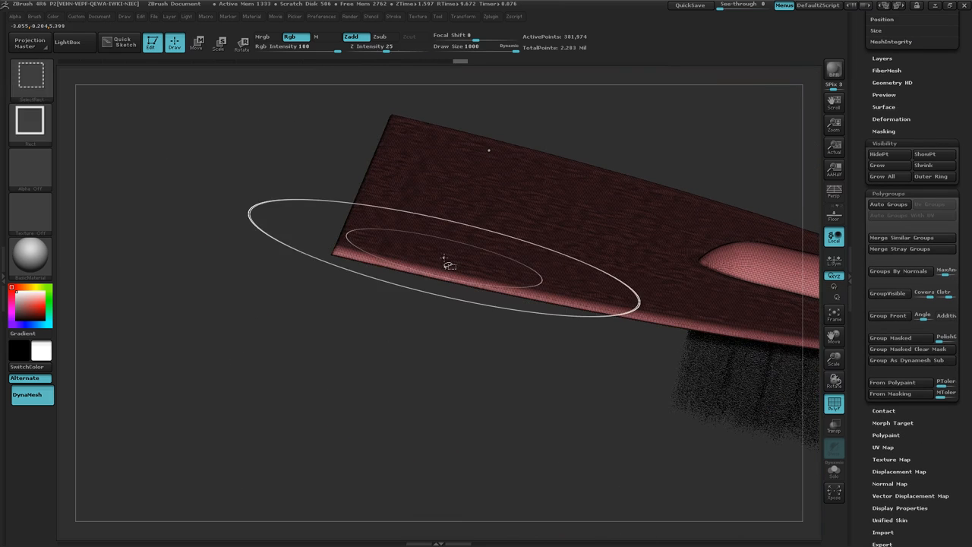
left_click_drag(416, 282, 458, 375)
right_click_drag(458, 374, 301, 340, "ctrl")
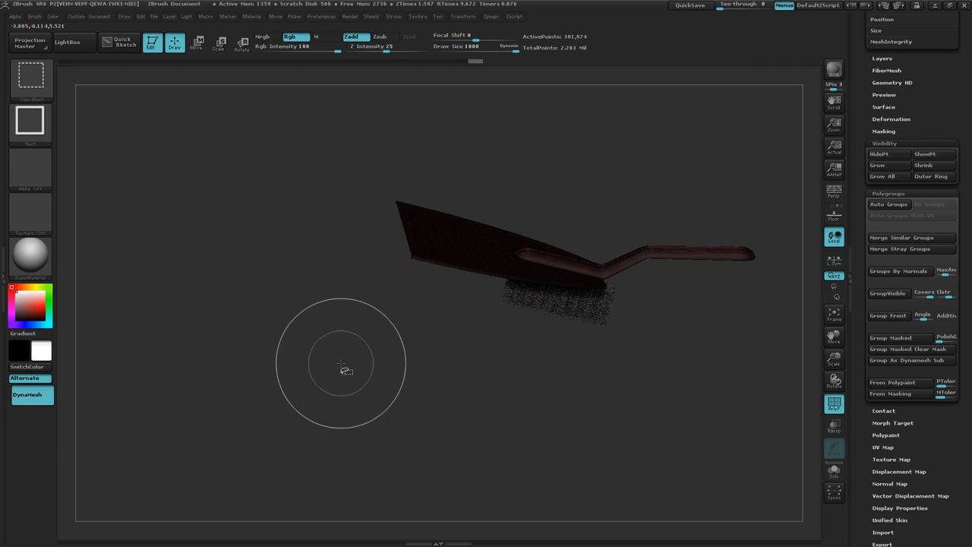
left_click_drag(342, 366, 382, 405, "ctrl+shift")
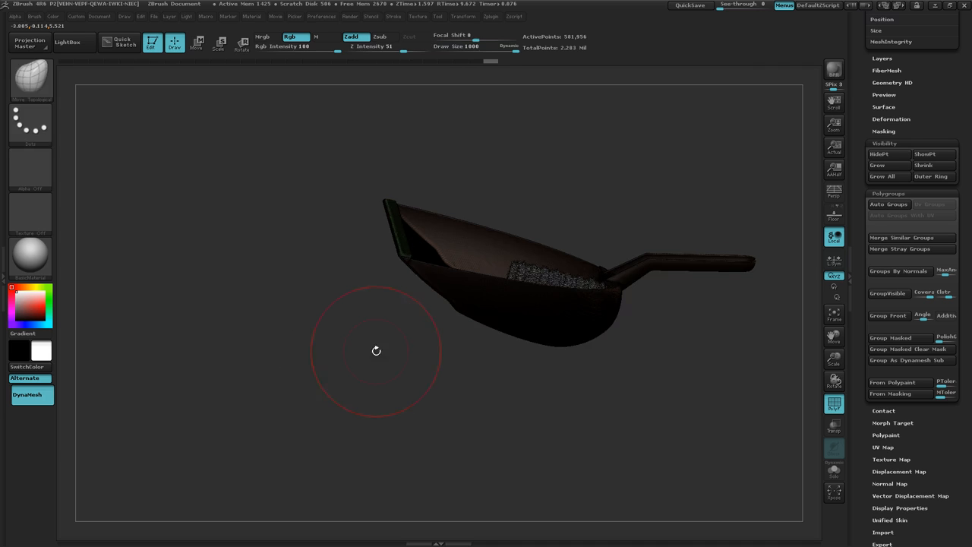
Hide the green upper strip of the front lip, leaving the lower pan shell open from above.
mouse_move(375, 352)
left_mouse_down()
mouse_move(356, 345)
mouse_move(370, 370)
left_mouse_up()
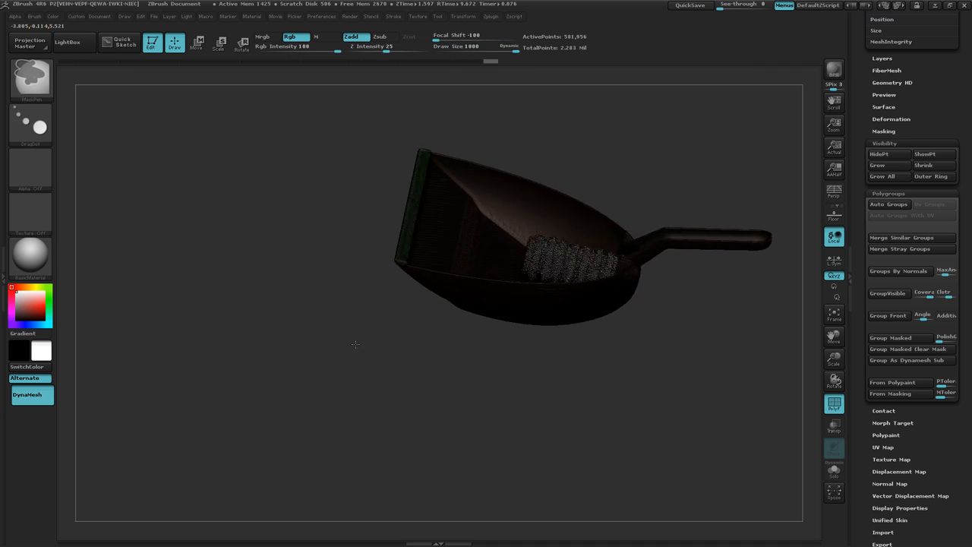
right_click_drag(370, 371, 531, 298, "ctrl")
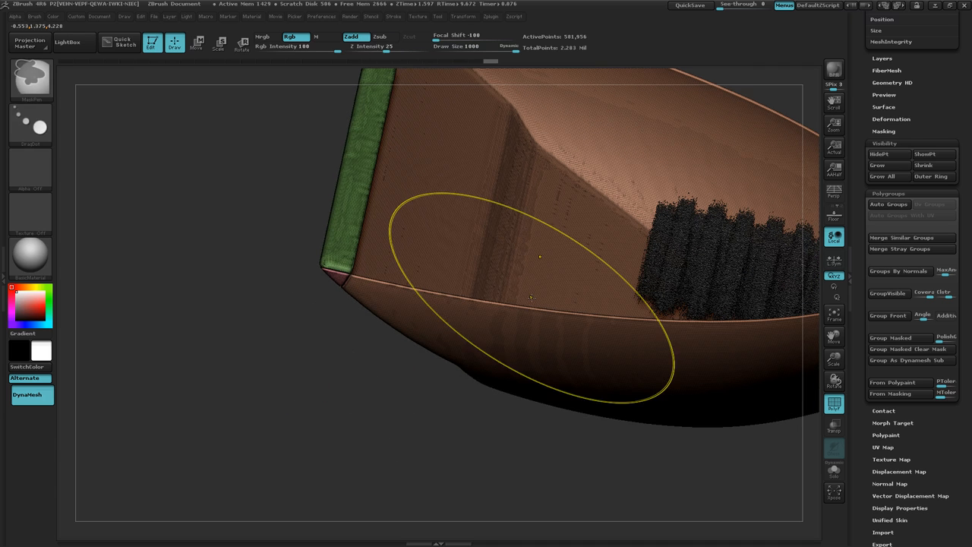
key("ctrl+shift")
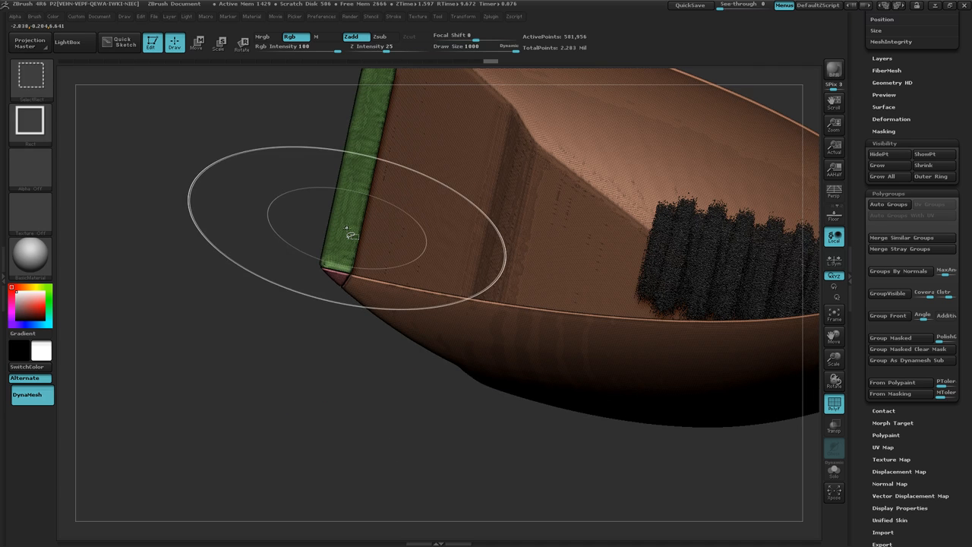
left_click(347, 228, "ctrl+shift")
mouse_move(531, 316)
right_mouse_down("ctrl")
mouse_move(461, 299)
mouse_move(514, 265)
right_mouse_up("ctrl")
mouse_move(642, 325)
right_mouse_down("alt")
mouse_move(484, 300)
mouse_move(395, 299)
right_mouse_up("alt")
mouse_move(456, 318)
right_mouse_down()
mouse_move(522, 349)
mouse_move(515, 325)
mouse_move(506, 369)
right_mouse_up()
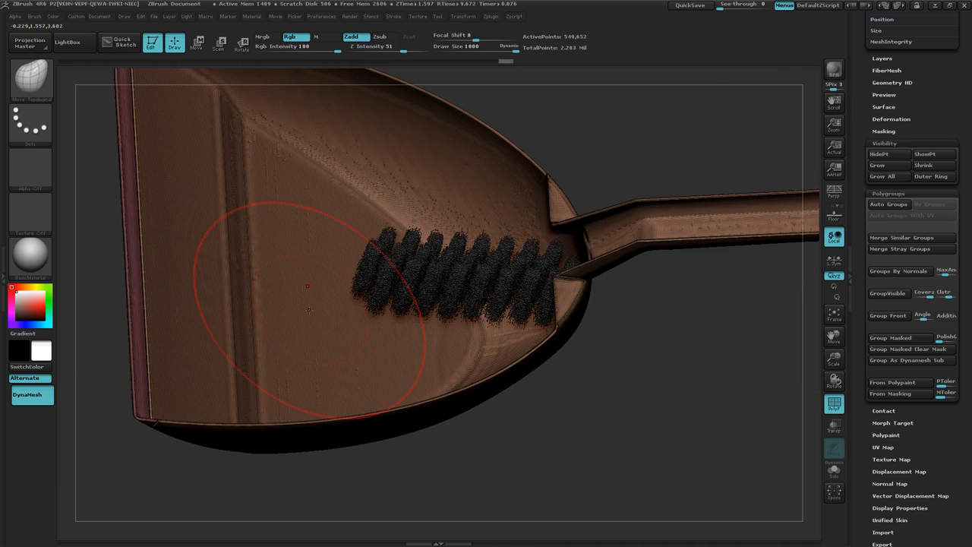
Hide the Bristles subtool so that only the pan shell is displayed.
left_click_drag(969, 119, 970, 200)
left_click(951, 171)
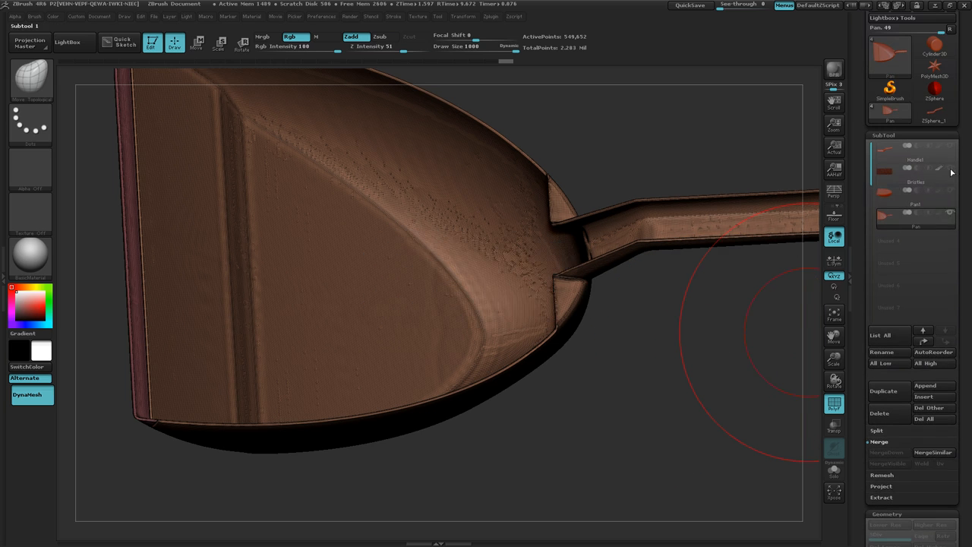
left_click_drag(744, 308, 740, 306)
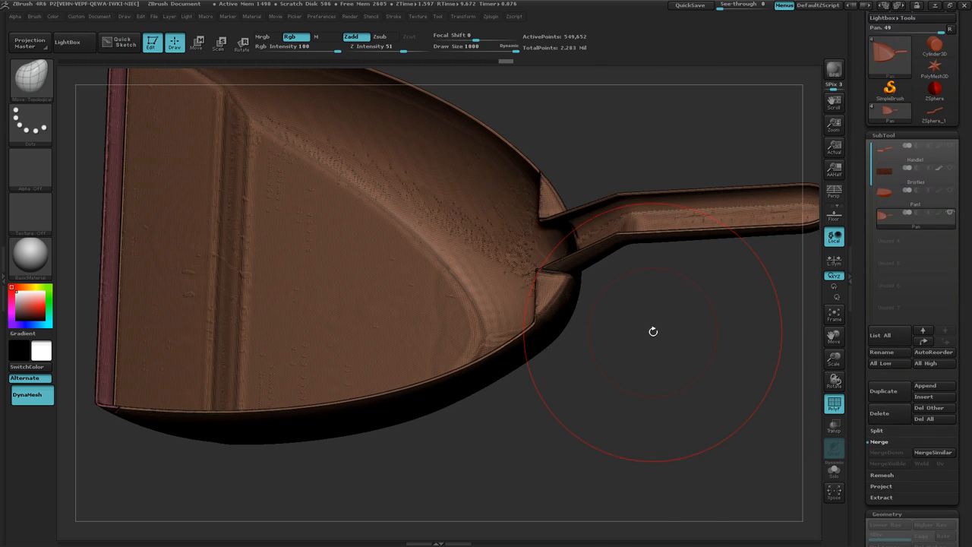
Permanently delete the hidden panels of the pan with Del Hidden.
key("space")
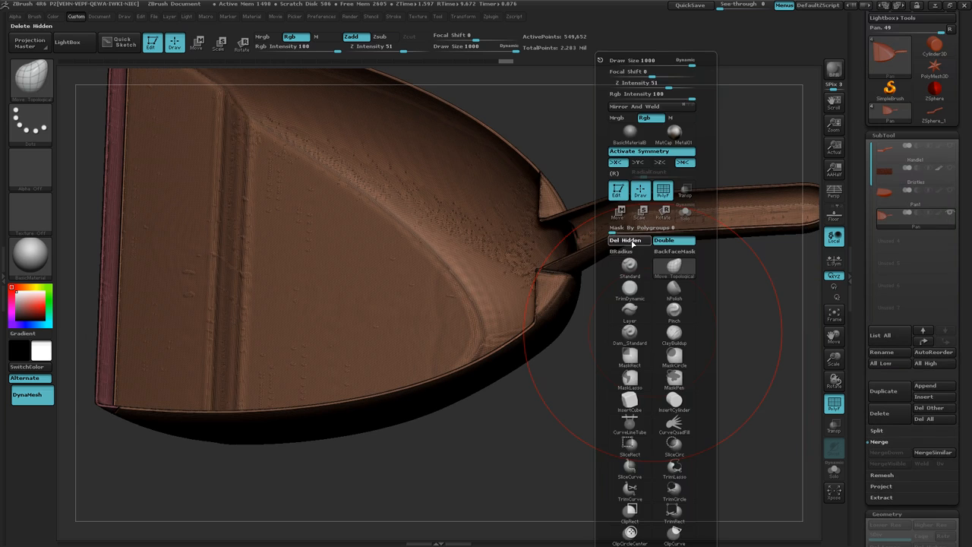
right_click_drag(657, 428, 558, 372, "ctrl")
left_click_drag(558, 372, 560, 354)
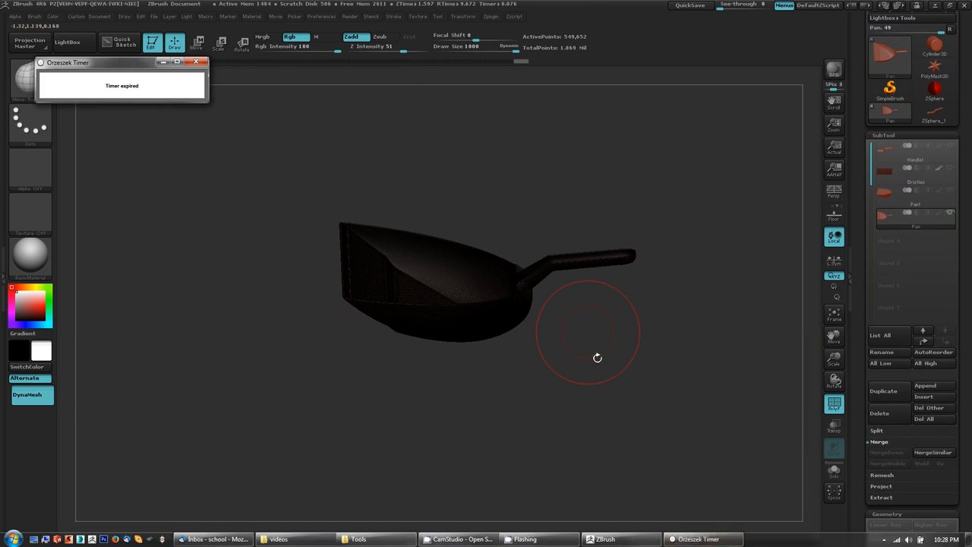
Dismiss the expired timer window and turn off the PolyFrame display to inspect the open dustpan's inside.
left_click(195, 62)
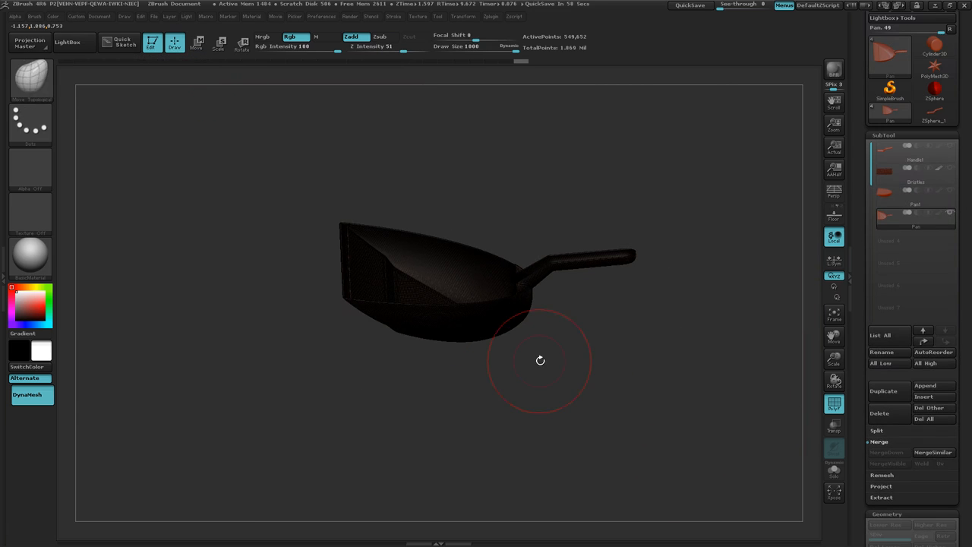
key("shift+f")
left_click_drag(527, 364, 549, 394)
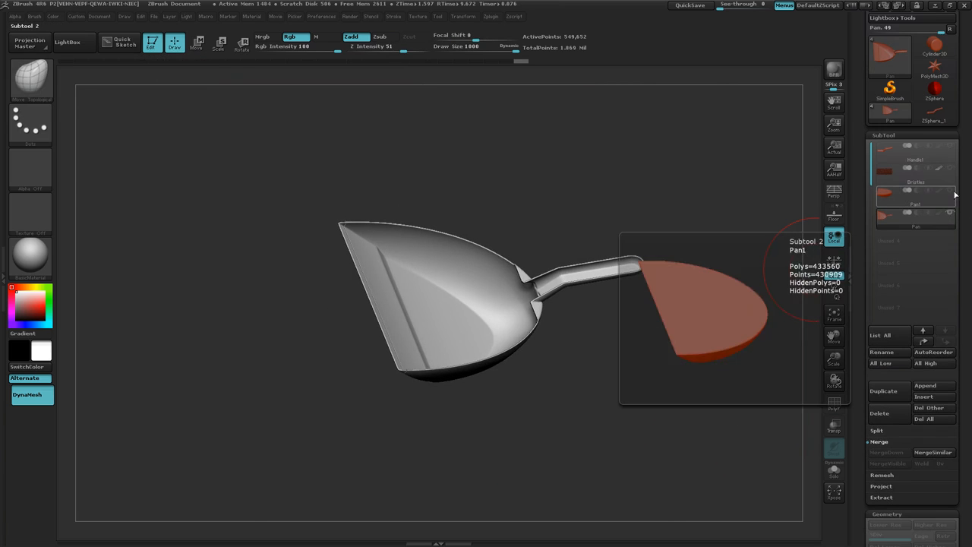
Show the Bristles and handle subtools again together with the open pan and view the assembly from the side.
left_click(950, 168)
left_click(950, 146)
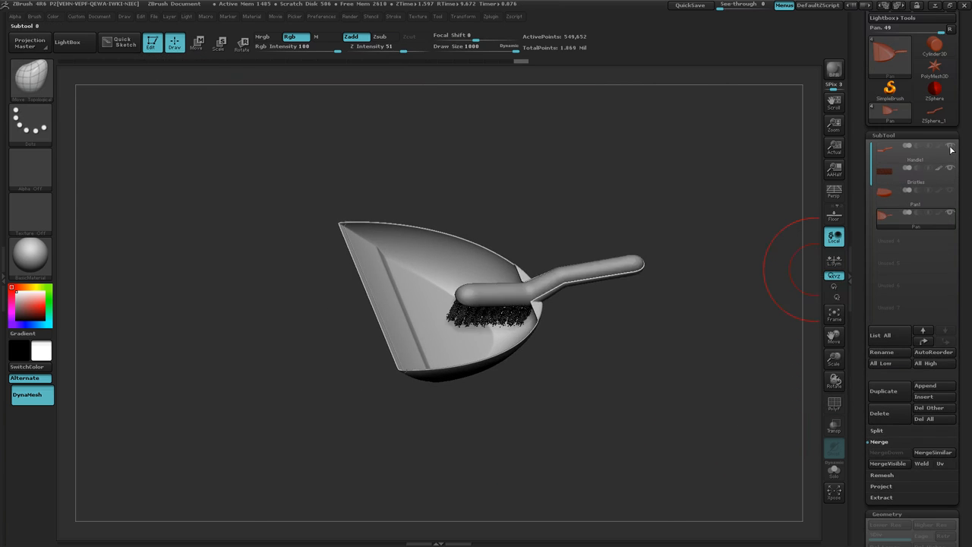
left_click_drag(642, 321, 526, 296)
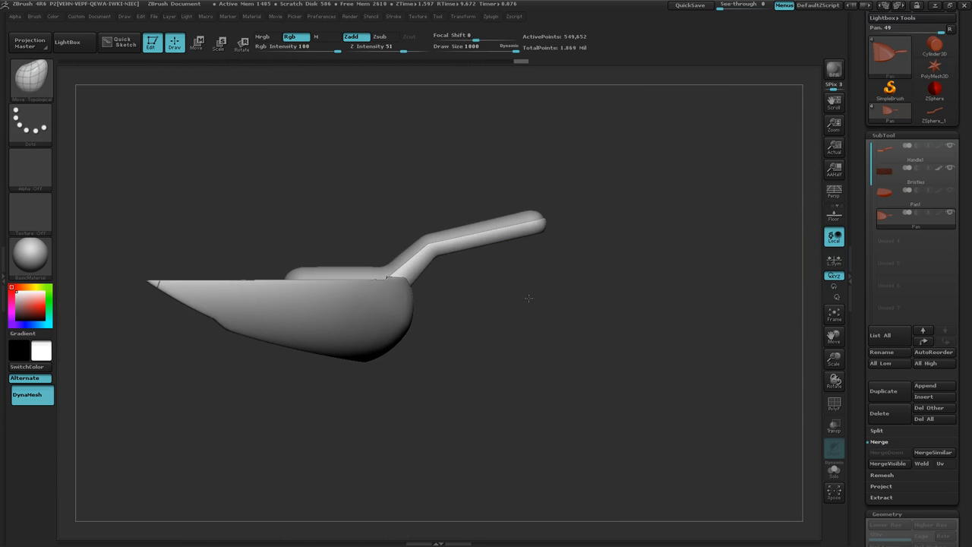
Examine how the brush sits inside the pan with transparency temporarily on, then return to the solid display.
left_click(834, 429)
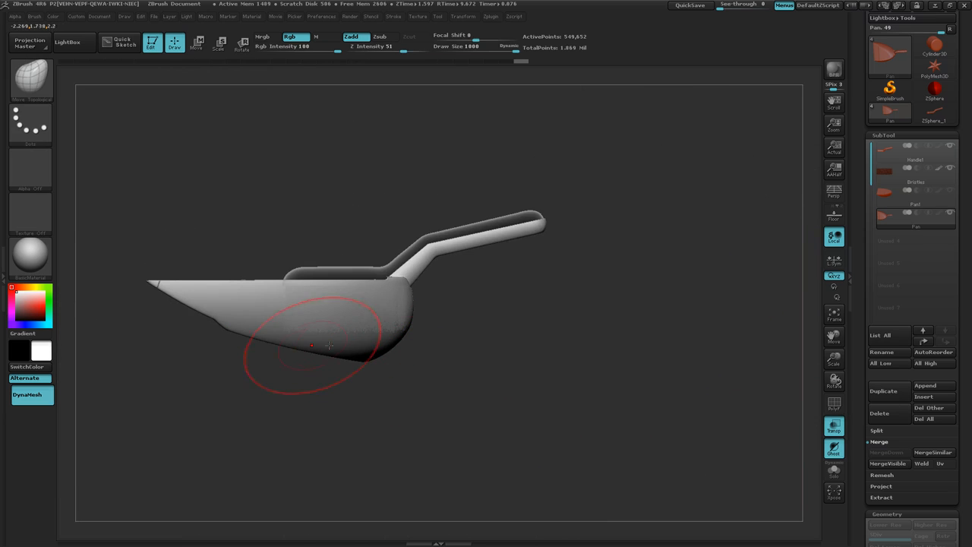
left_click_drag(545, 355, 550, 436)
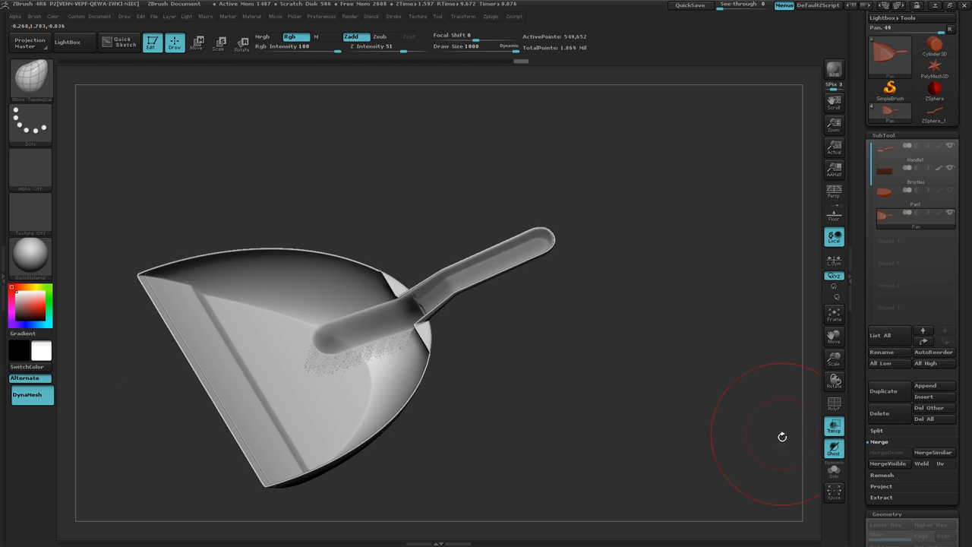
left_click(834, 428)
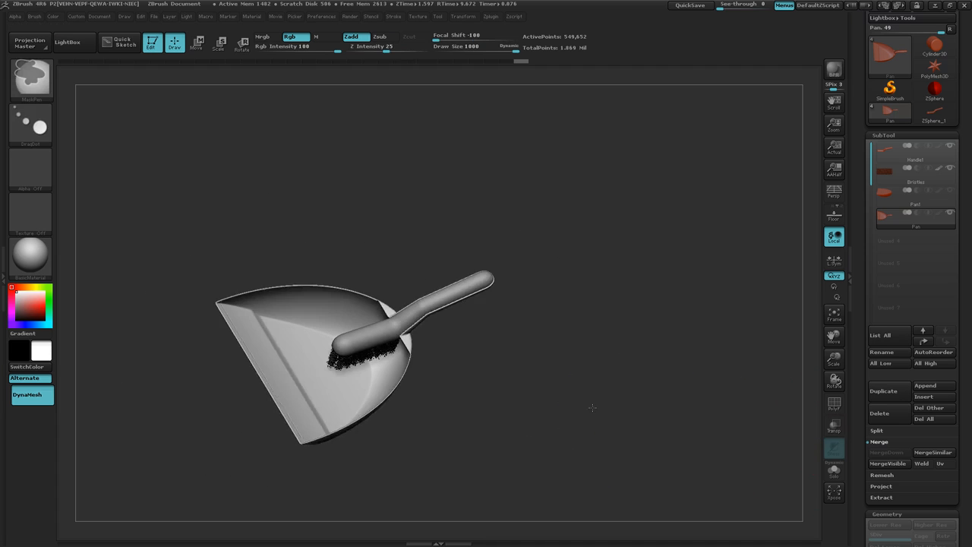
mouse_move(629, 412)
left_mouse_down("ctrl")
mouse_move(557, 380)
mouse_move(546, 351)
left_mouse_up("ctrl")
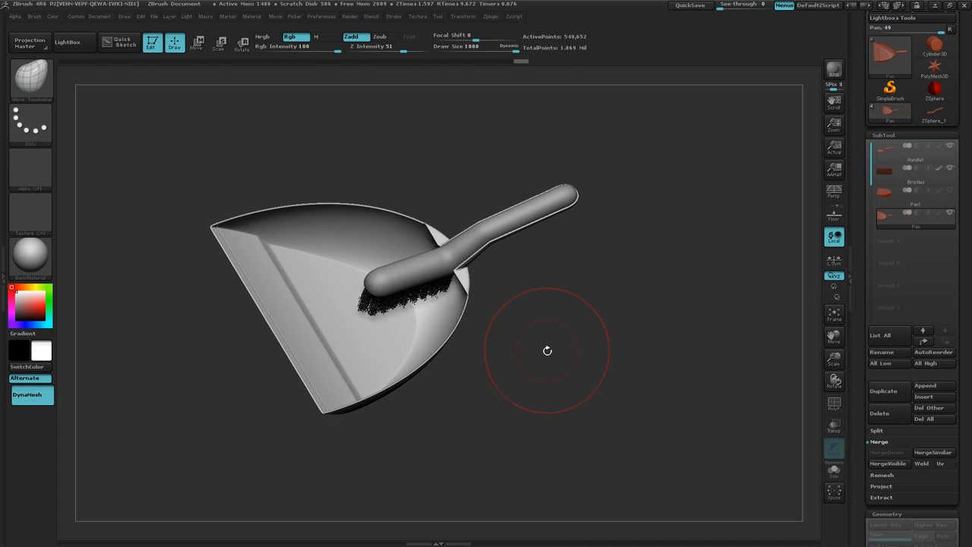